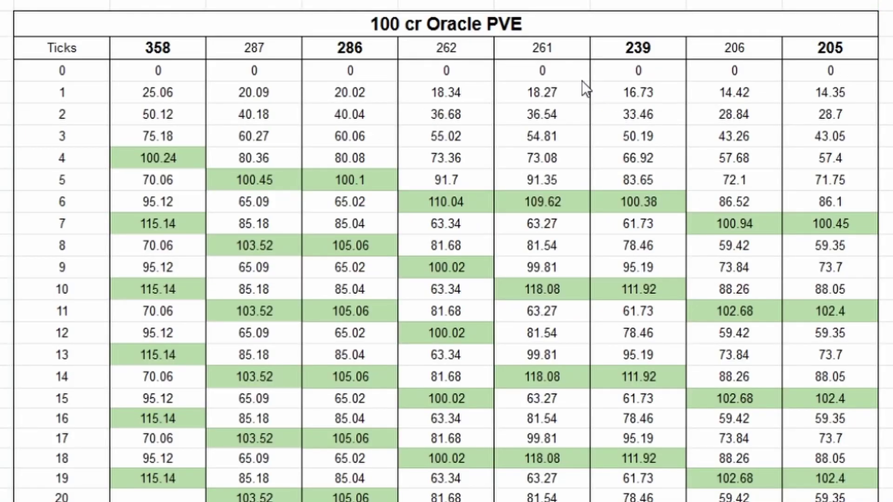
{"action": "left_click", "coordinate": [472, 14]}
{"action": "left_click", "coordinate": [216, 80]}
{"action": "left_click", "coordinate": [160, 53]}
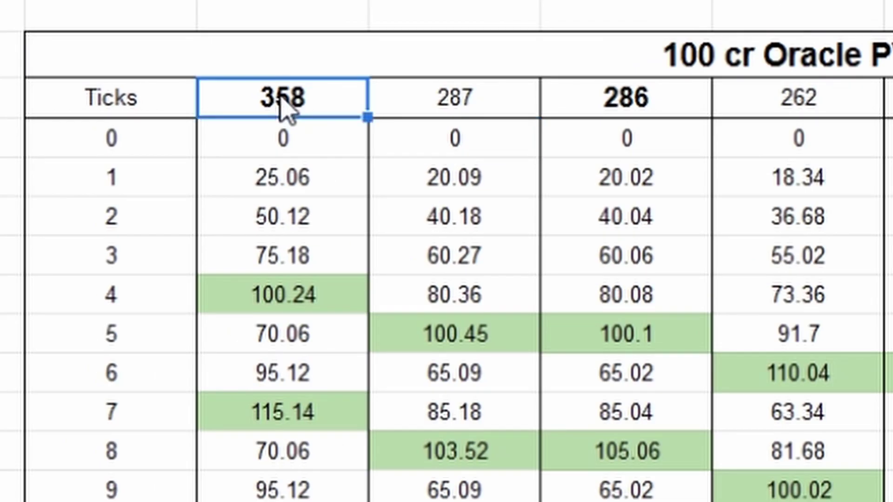
{"action": "left_click", "coordinate": [625, 103]}
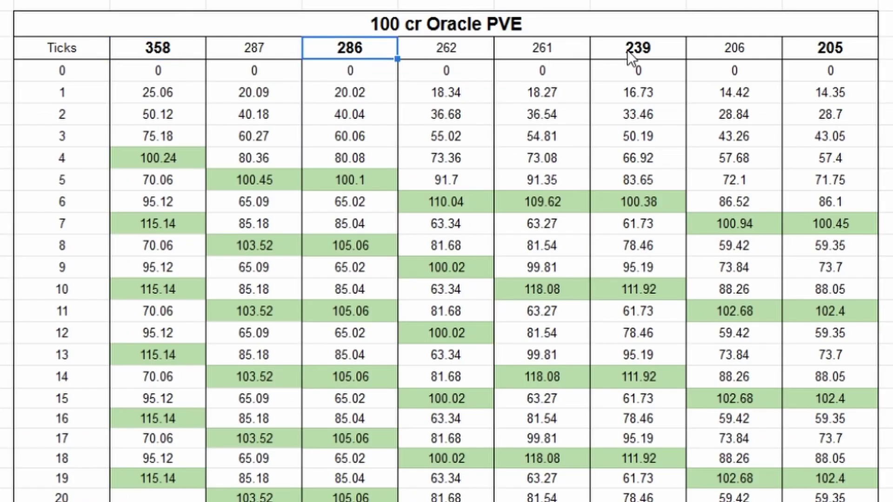
{"action": "left_click", "coordinate": [628, 50]}
{"action": "left_click", "coordinate": [847, 50]}
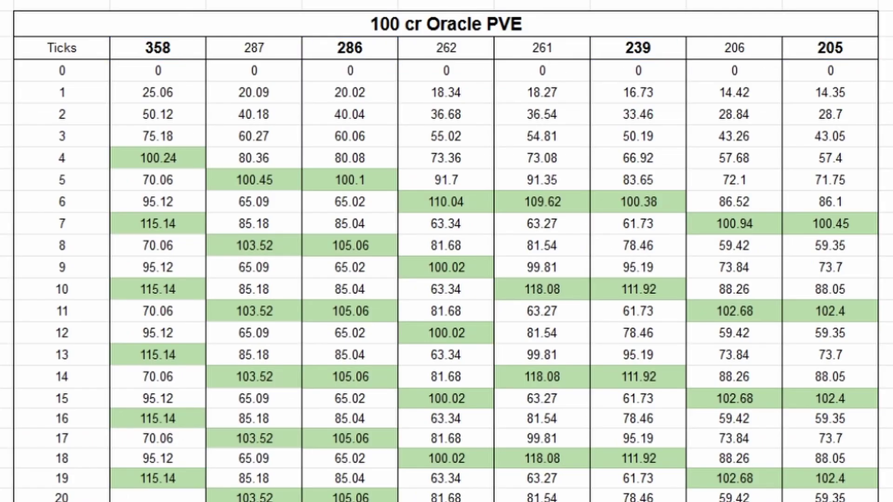
{"action": "left_click", "coordinate": [582, 48]}
{"action": "left_click", "coordinate": [297, 51]}
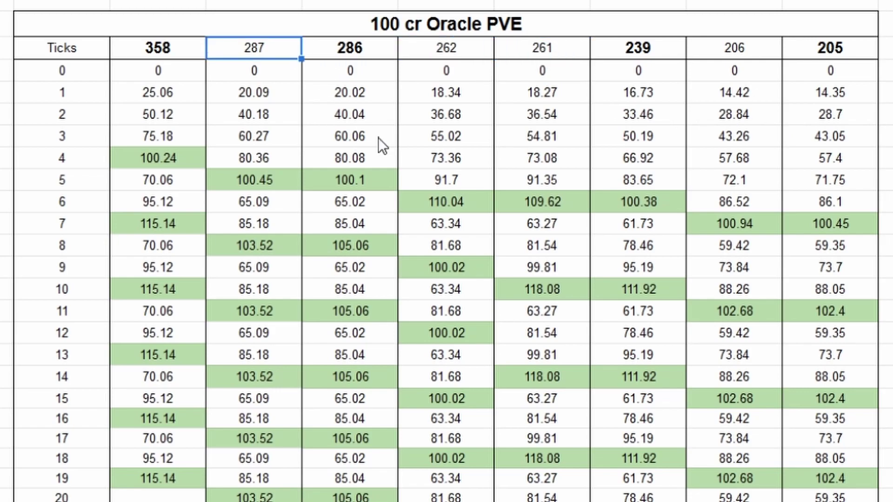
{"action": "left_click", "coordinate": [167, 159]}
{"action": "left_click", "coordinate": [219, 183]}
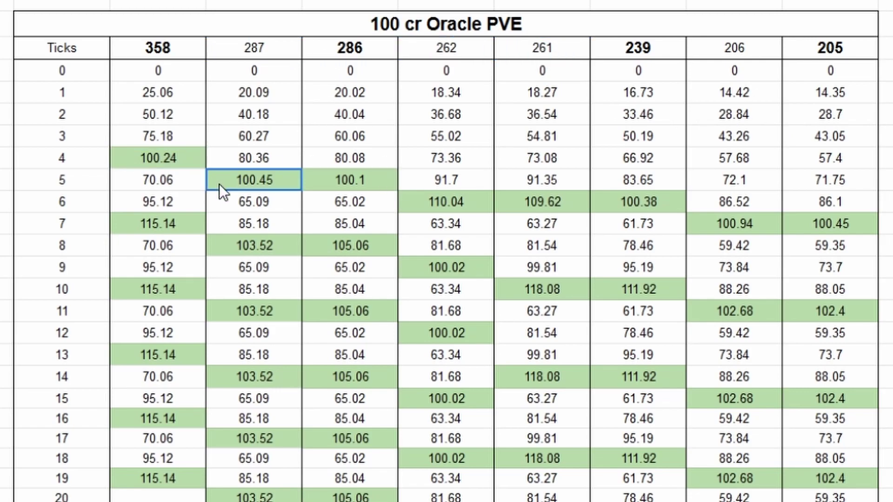
{"action": "left_click", "coordinate": [342, 183]}
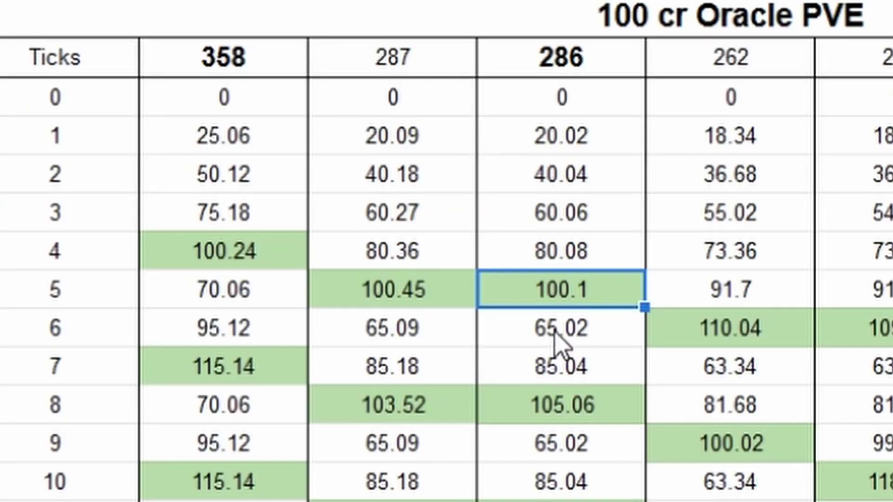
{"action": "left_click", "coordinate": [553, 331]}
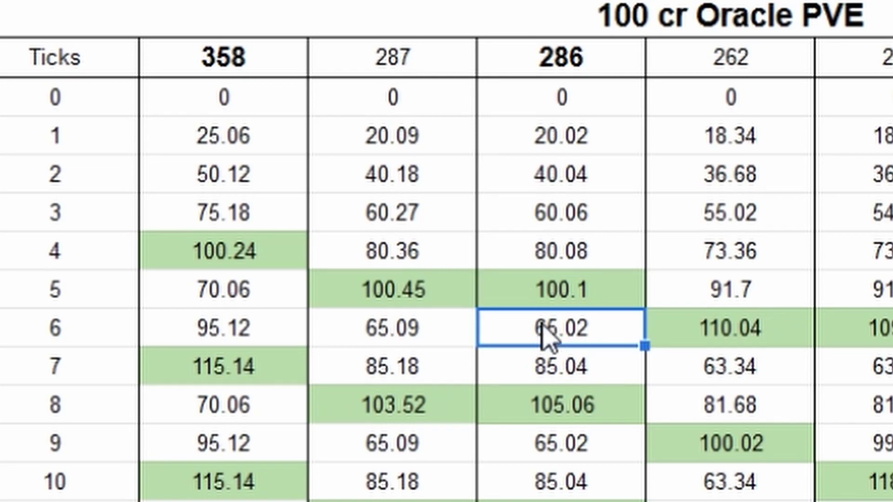
{"action": "left_click", "coordinate": [554, 148]}
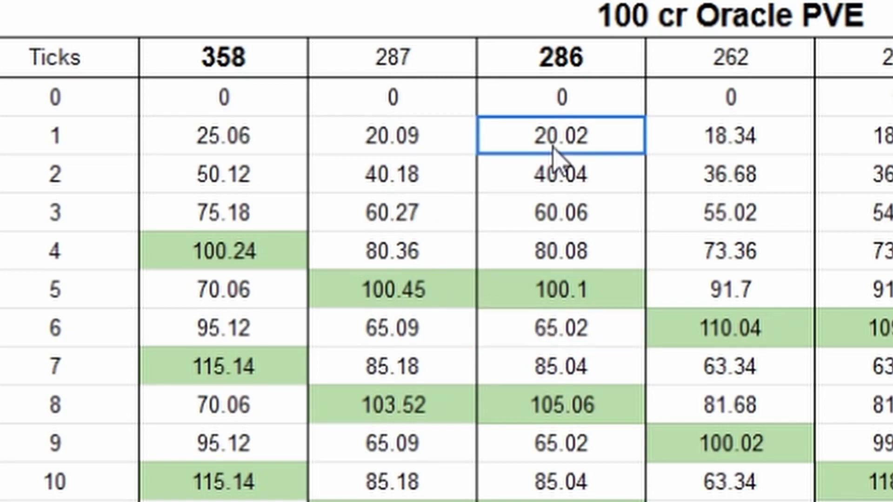
{"action": "left_click", "coordinate": [587, 328]}
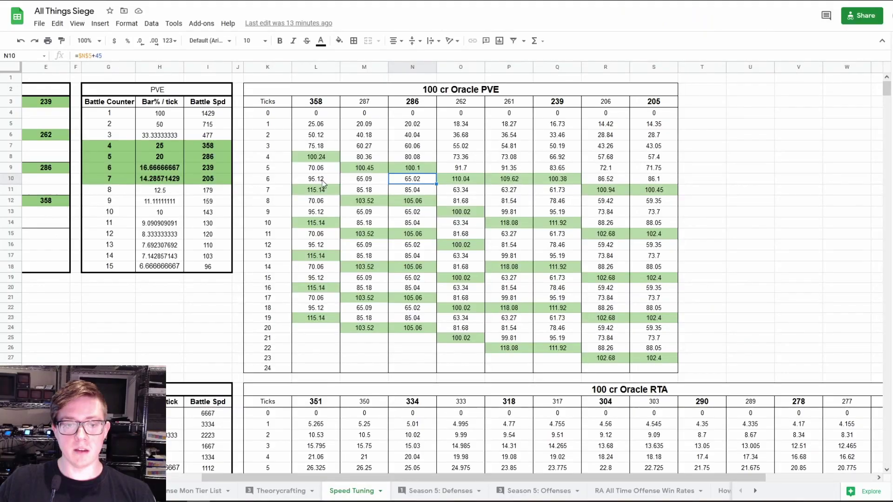
{"action": "left_click", "coordinate": [418, 192]}
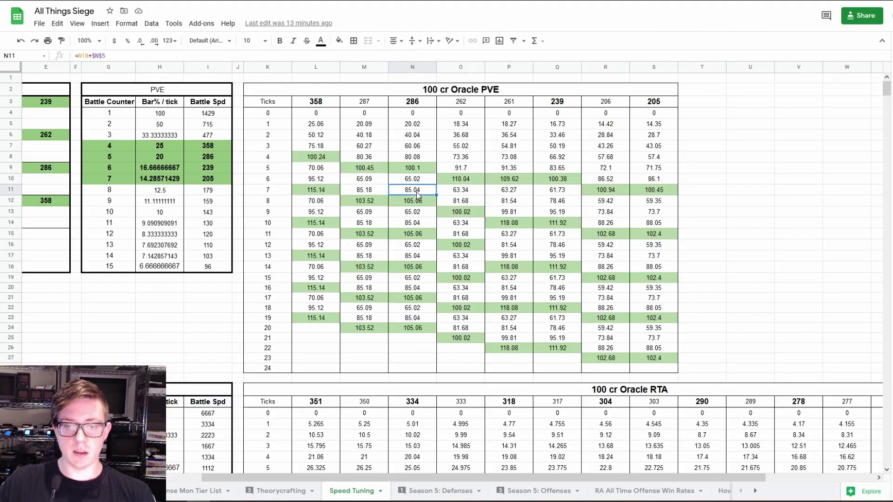
{"action": "left_click", "coordinate": [413, 203]}
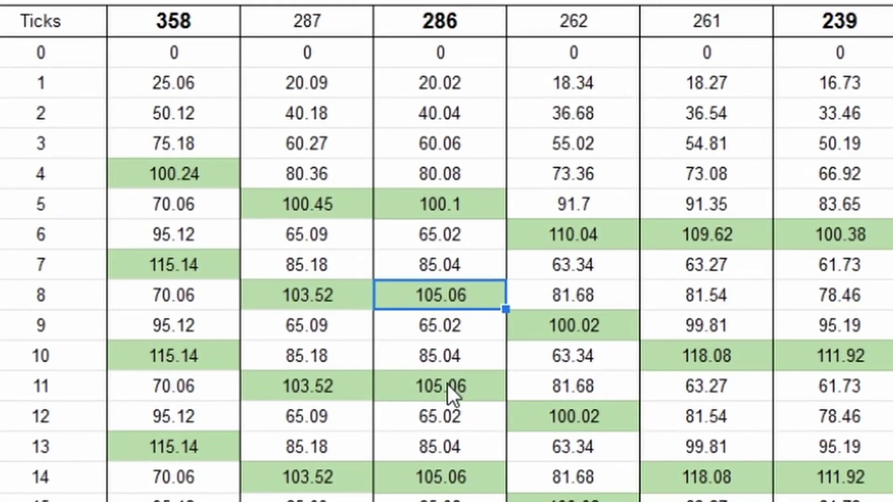
{"action": "left_click", "coordinate": [448, 376]}
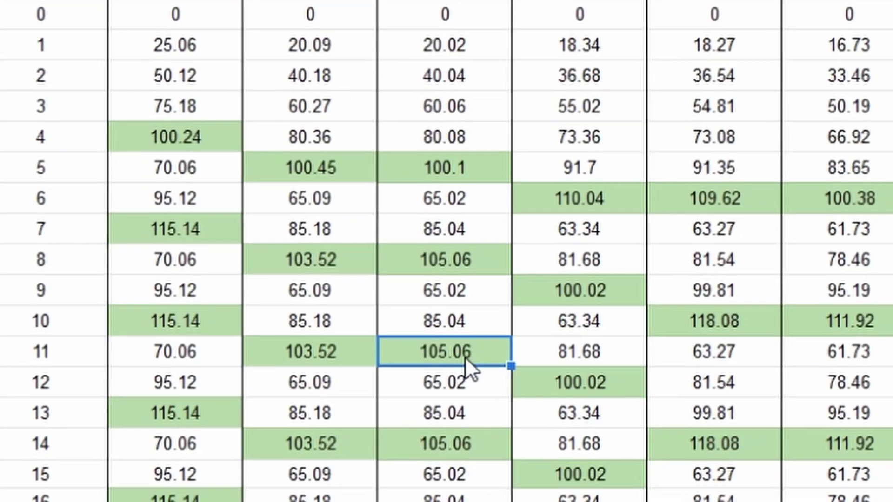
{"action": "left_click", "coordinate": [446, 460]}
{"action": "left_click", "coordinate": [500, 272]}
{"action": "left_click", "coordinate": [484, 365]}
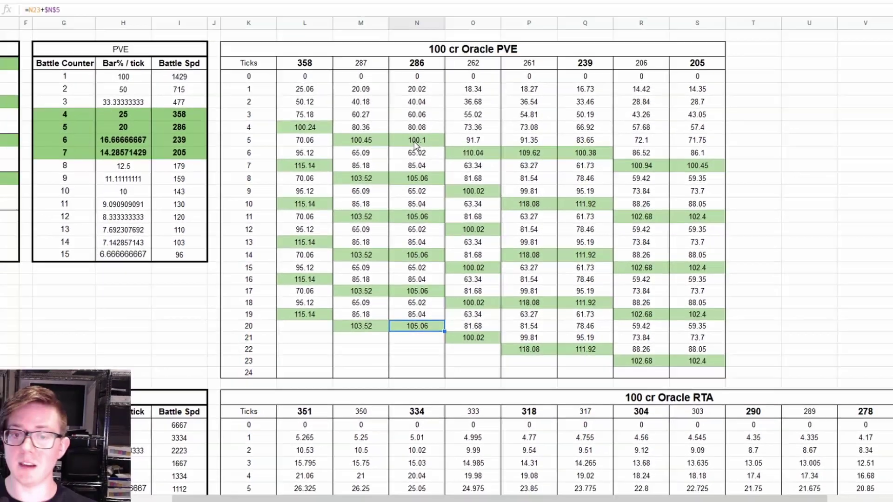
{"action": "left_click", "coordinate": [415, 141]}
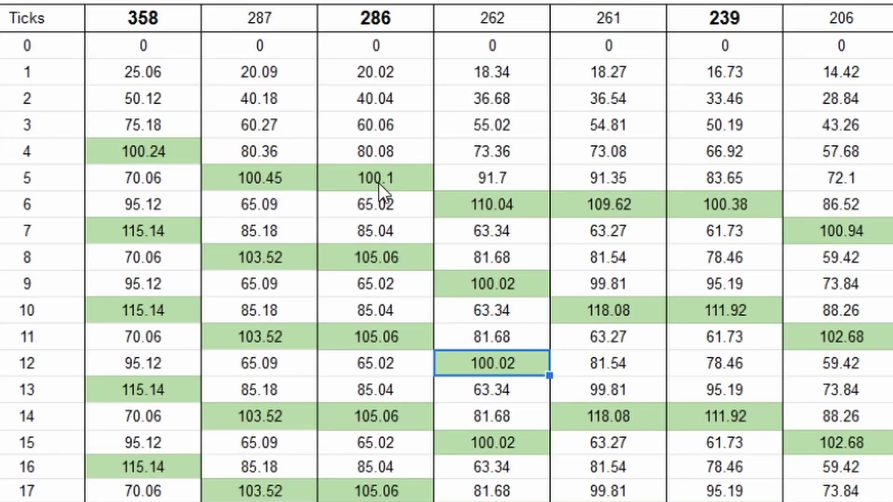
{"action": "left_click", "coordinate": [379, 183]}
{"action": "left_click", "coordinate": [37, 215]}
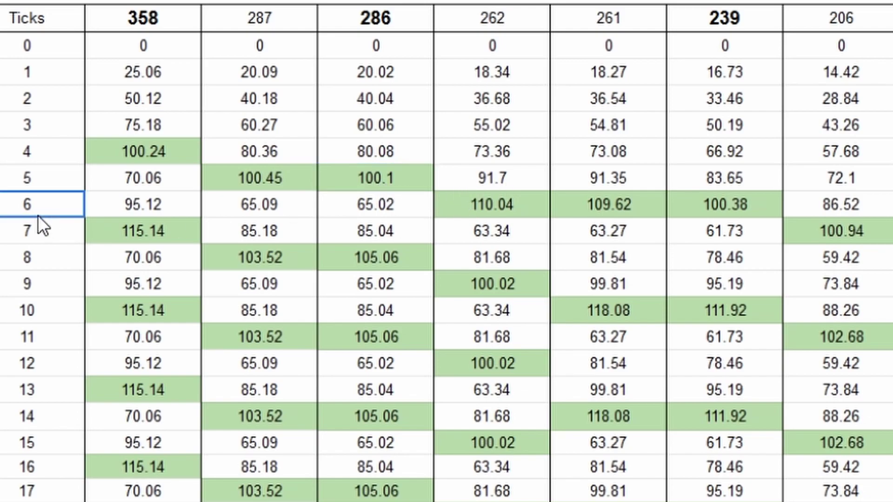
{"action": "left_click", "coordinate": [528, 205]}
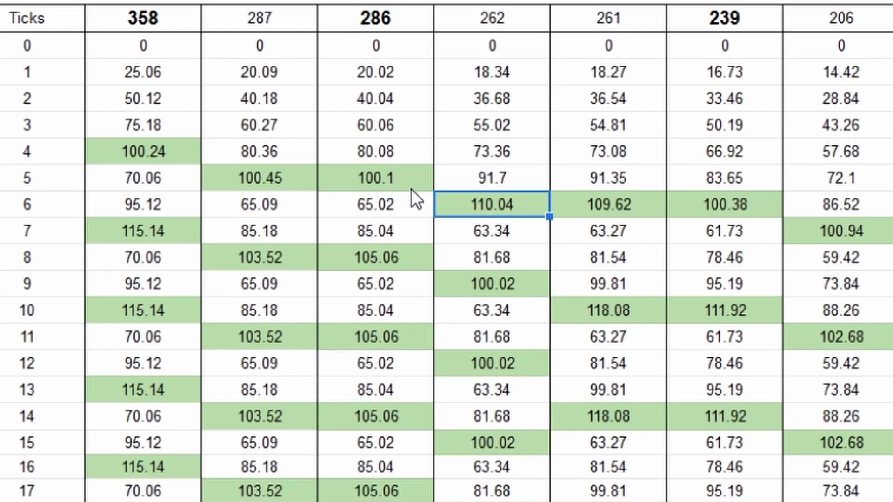
{"action": "key", "text": "ctrl+Down"}
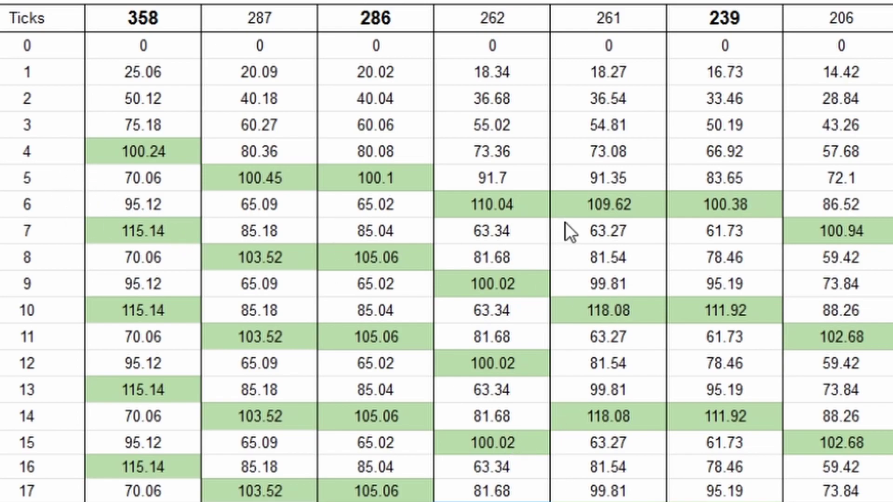
{"action": "left_click", "coordinate": [595, 209]}
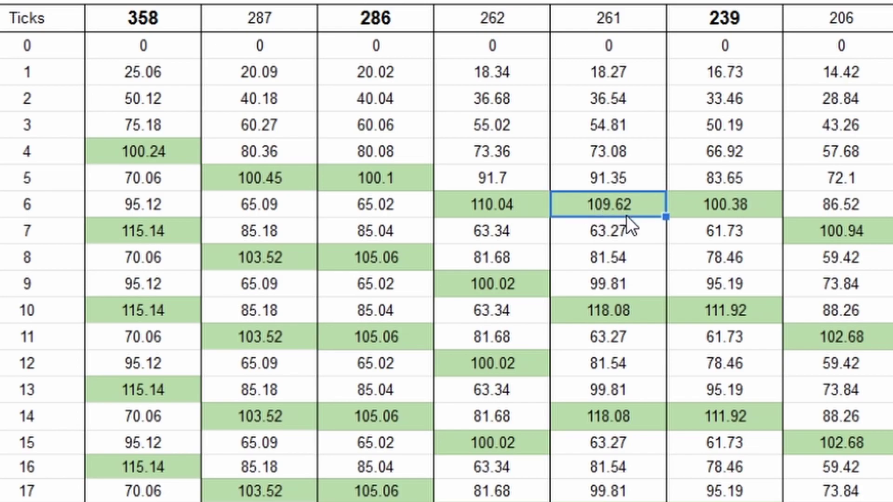
{"action": "left_click", "coordinate": [610, 286]}
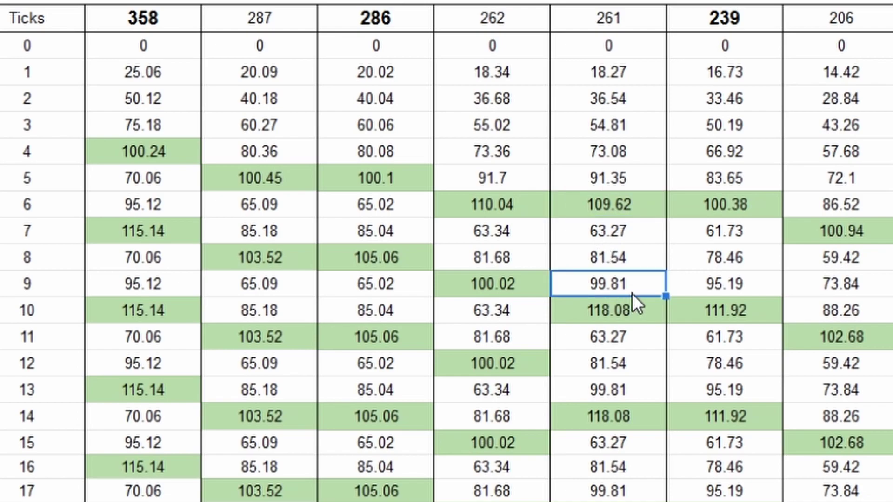
{"action": "left_click", "coordinate": [604, 309]}
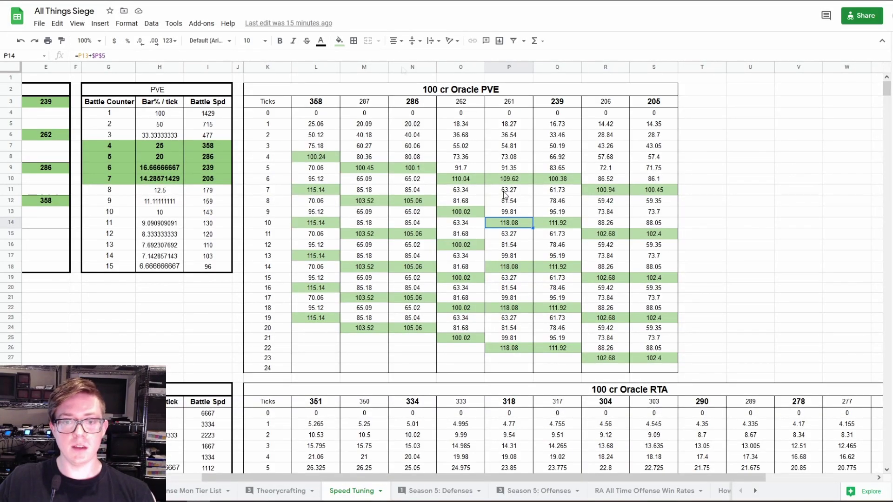
{"action": "left_click", "coordinate": [464, 106]}
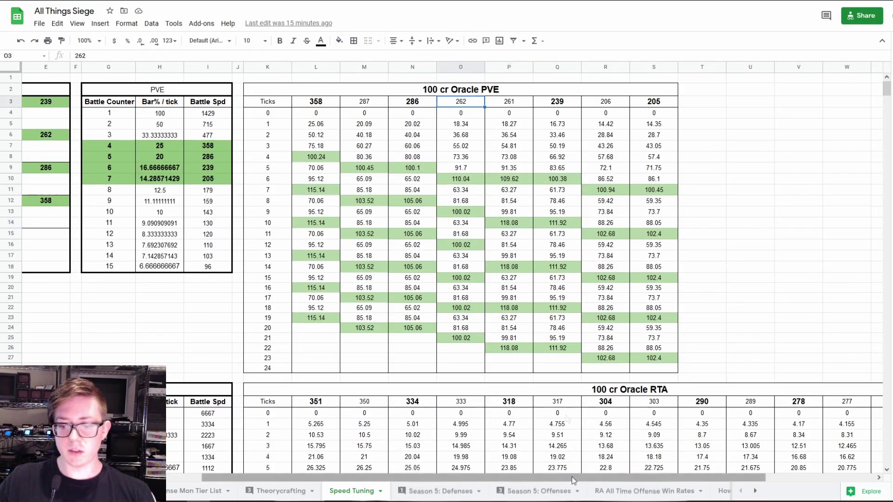
Step: Set the speed lead value to 0.24
{"action": "left_click_drag", "start_coordinate": [571, 476], "coordinate": [462, 473]}
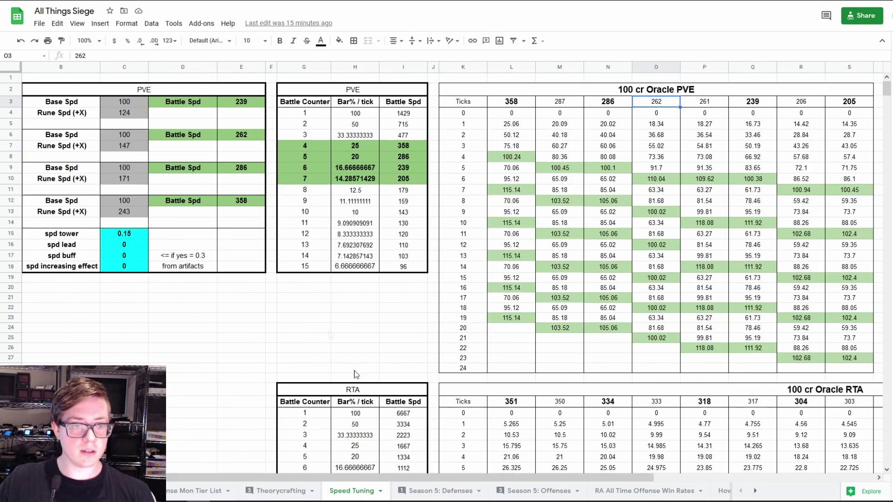
{"action": "left_click", "coordinate": [133, 235]}
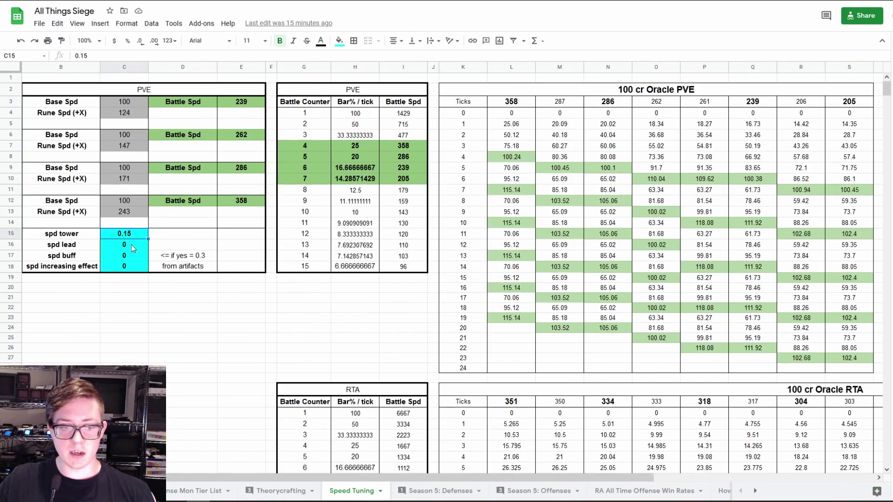
{"action": "left_click", "coordinate": [134, 248]}
{"action": "type", "text": ".24"}
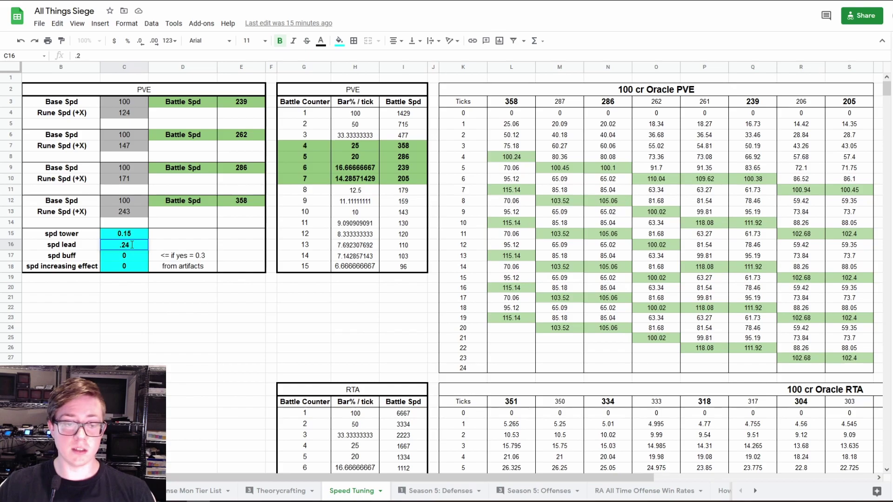
{"action": "key", "text": "Return"}
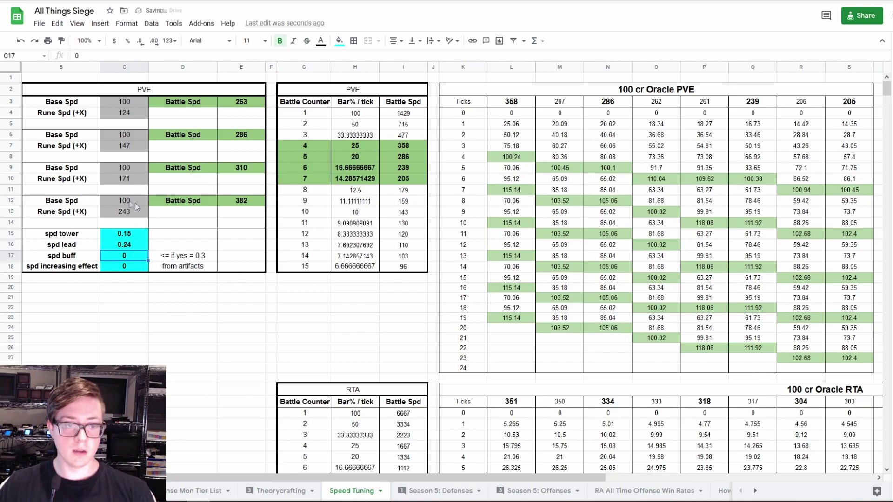
Step: Set the fourth Rune Spd to 123 and compare the 262 and 286 speed column headers
{"action": "left_click", "coordinate": [133, 210]}
{"action": "type", "text": "123"}
{"action": "key", "text": "Return"}
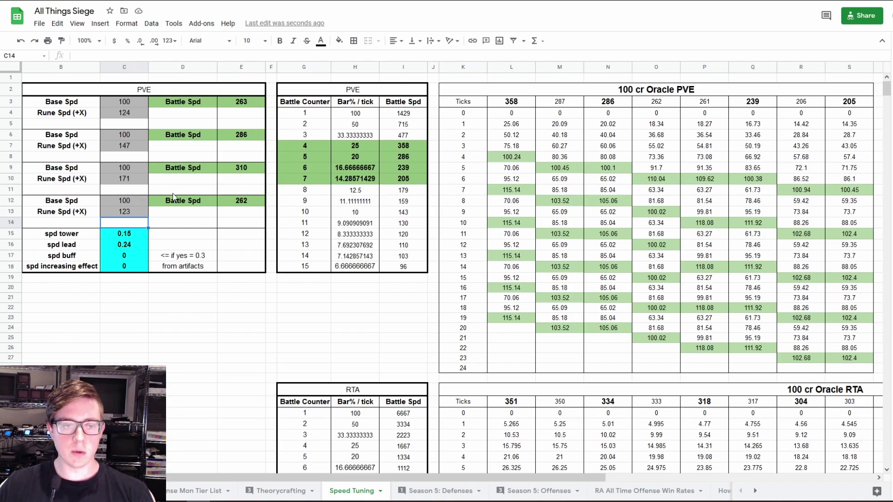
{"action": "left_click", "coordinate": [669, 104]}
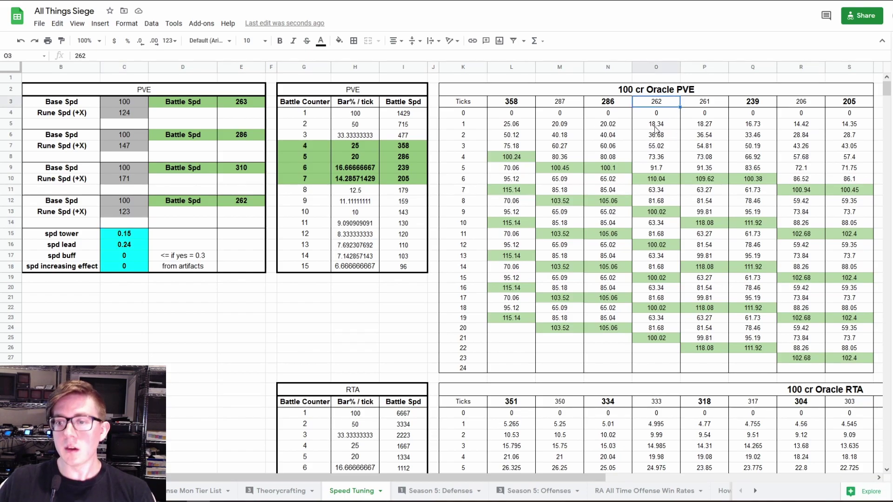
{"action": "left_click", "coordinate": [614, 104]}
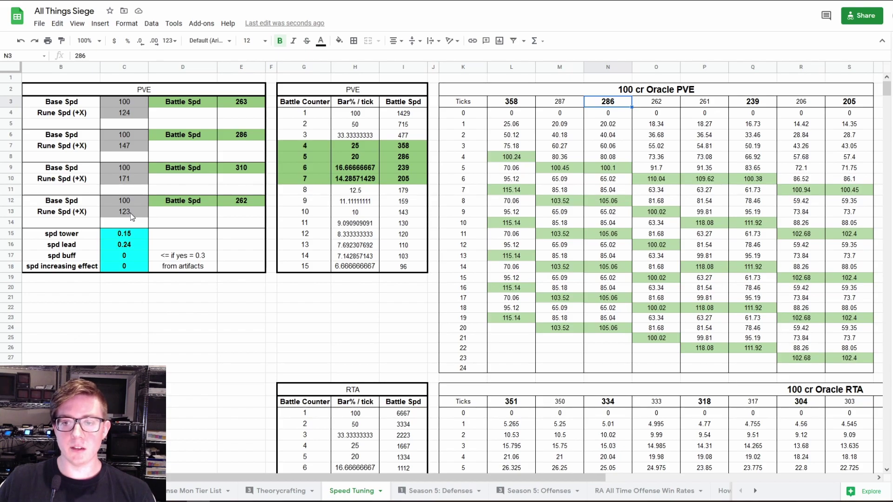
Step: Try Rune Spd 147 (battle speed 286), then revert the fourth Rune Spd to 123
{"action": "scroll", "coordinate": [221, 329], "scroll_direction": "left", "scroll_amount": 1}
{"action": "left_click", "coordinate": [221, 330]}
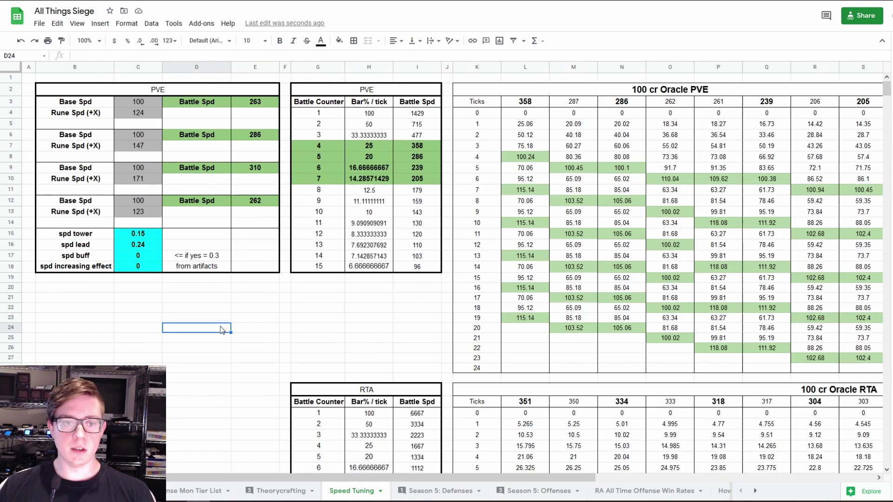
{"action": "left_click", "coordinate": [149, 214]}
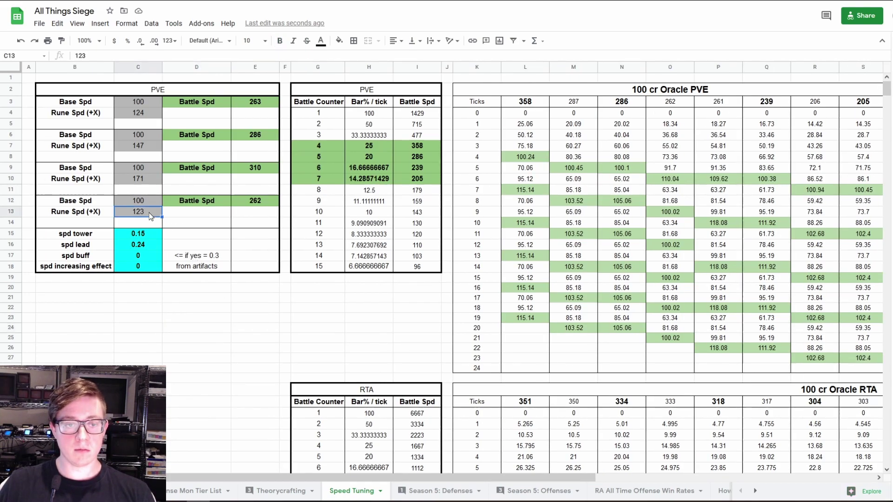
{"action": "type", "text": "147"}
{"action": "key", "text": "Return"}
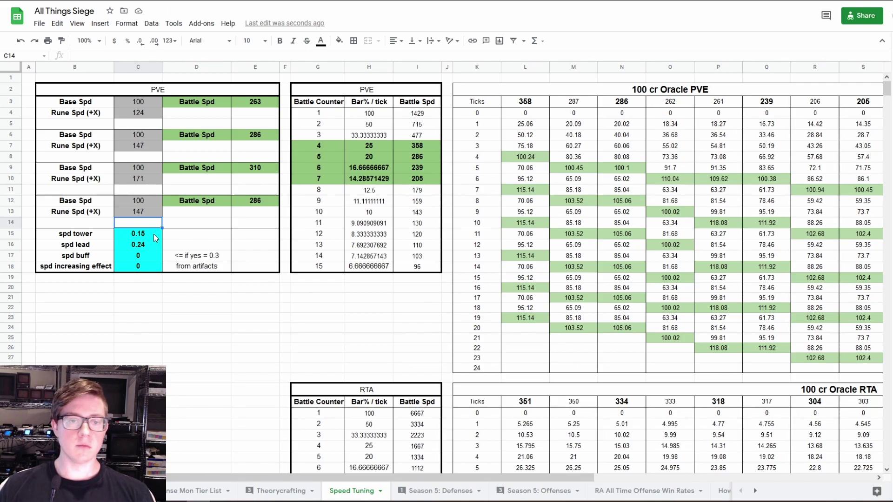
{"action": "key", "text": "Up"}
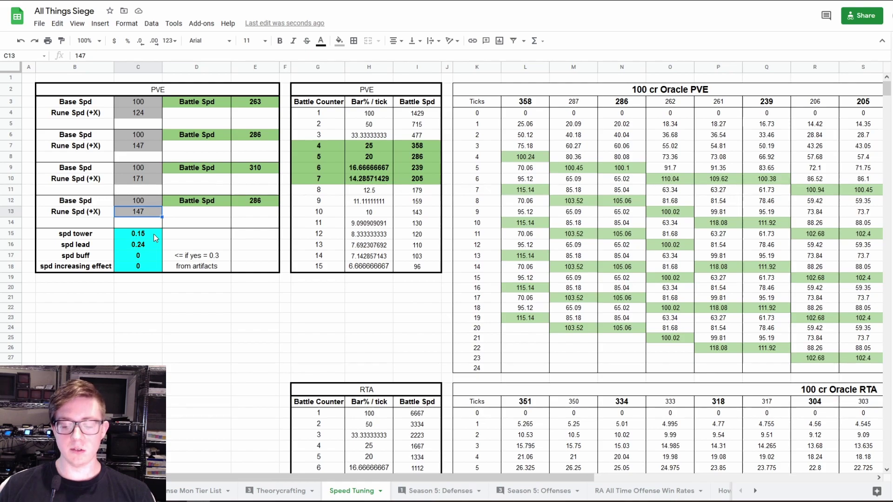
{"action": "type", "text": "123"}
{"action": "key", "text": "Return"}
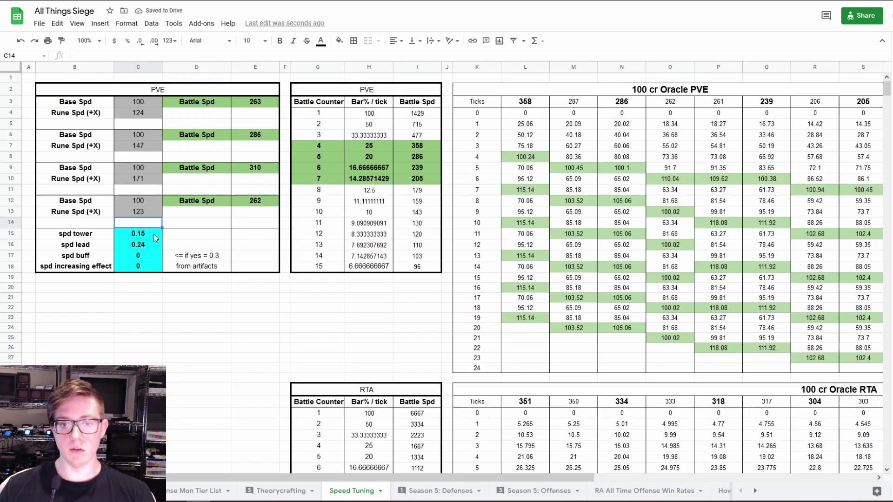
Step: Change the 206 speed header to 238 and inspect its tick values, including 111.64
{"action": "scroll", "coordinate": [155, 238], "scroll_direction": "right", "scroll_amount": 3}
{"action": "left_click_drag", "start_coordinate": [771, 146], "coordinate": [770, 156]}
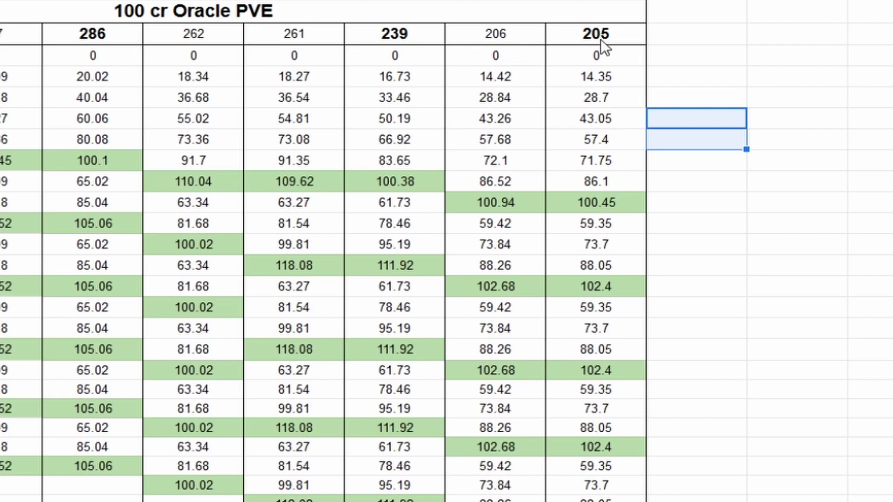
{"action": "left_click", "coordinate": [509, 38]}
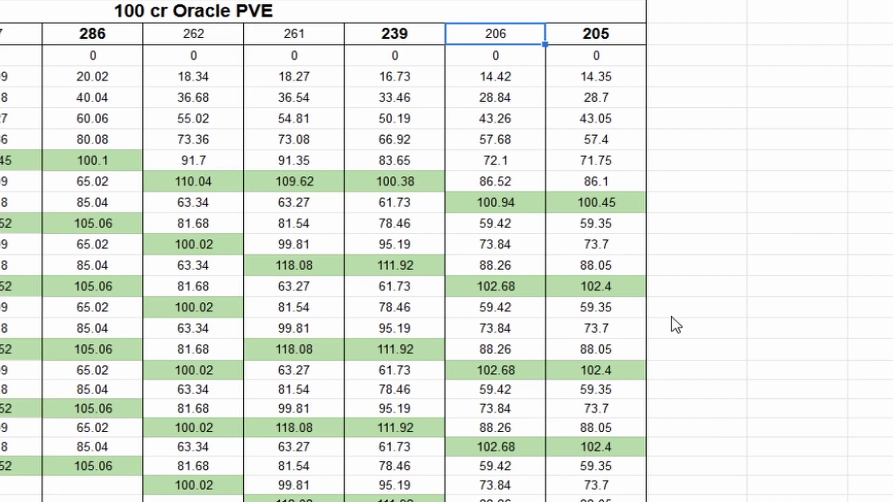
{"action": "type", "text": "238"}
{"action": "key", "text": "Return"}
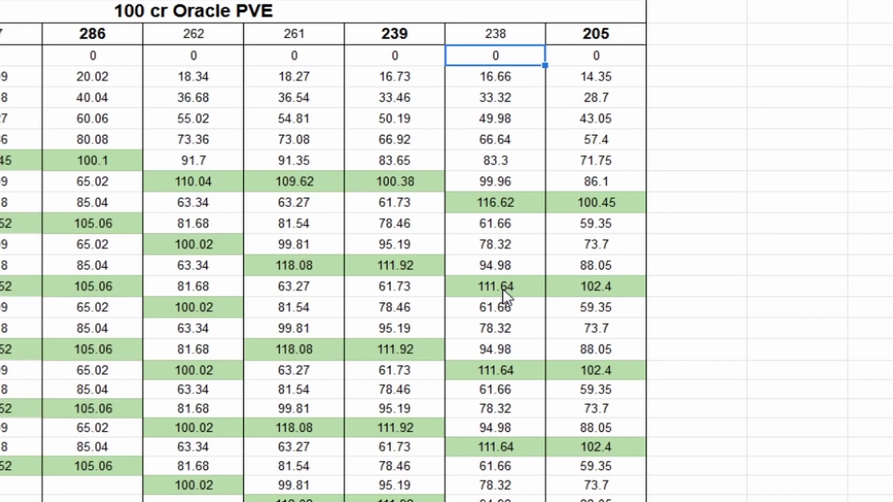
{"action": "left_click", "coordinate": [506, 184]}
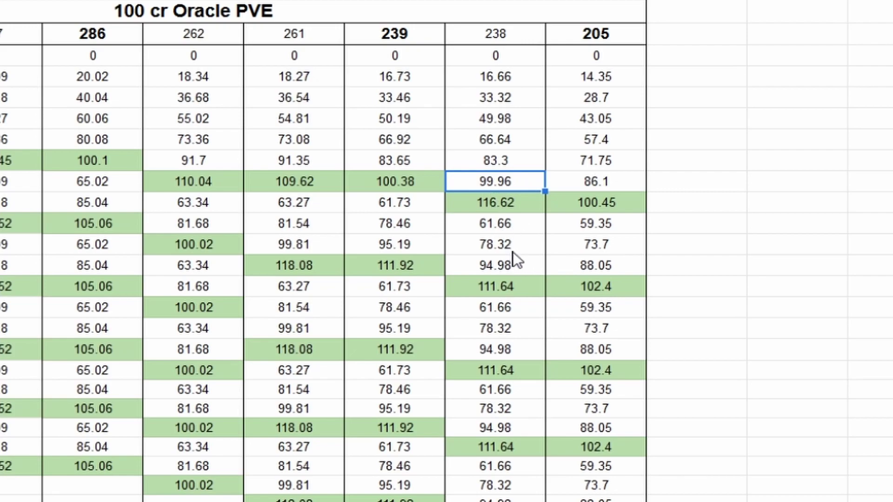
{"action": "left_click", "coordinate": [534, 231]}
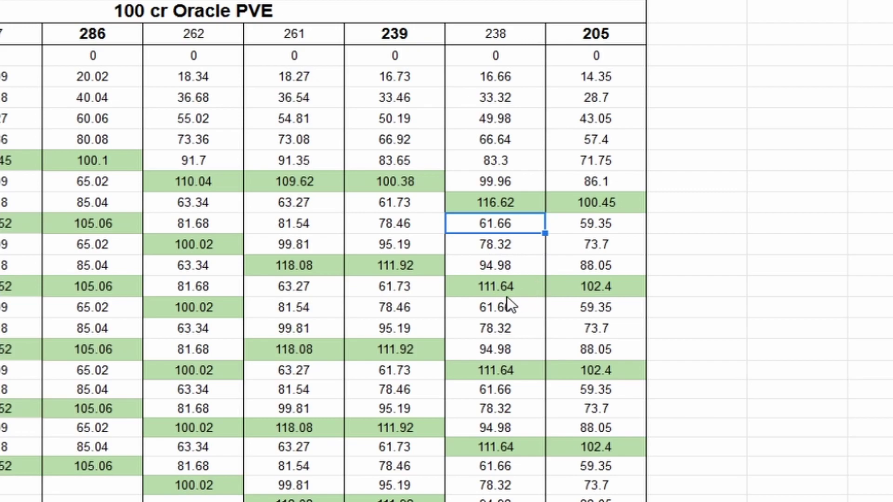
{"action": "left_click", "coordinate": [492, 289]}
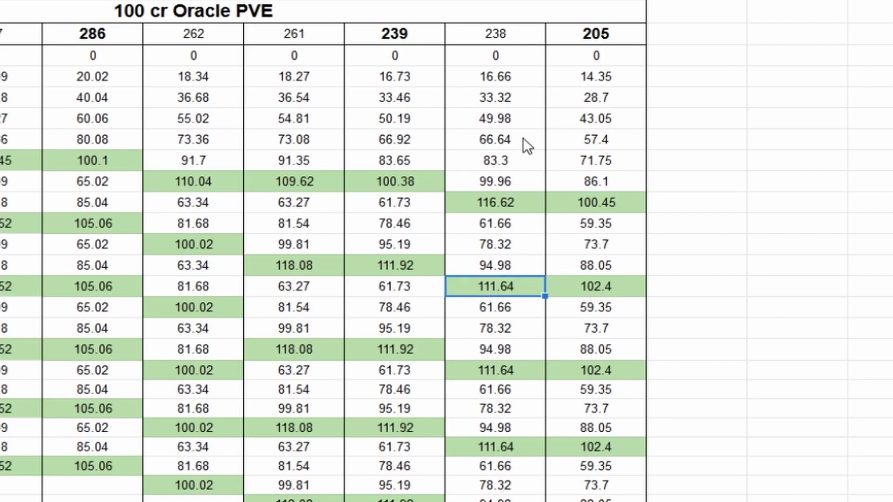
Step: Retype the tested speed as 230, then settle on 225
{"action": "left_click", "coordinate": [506, 41]}
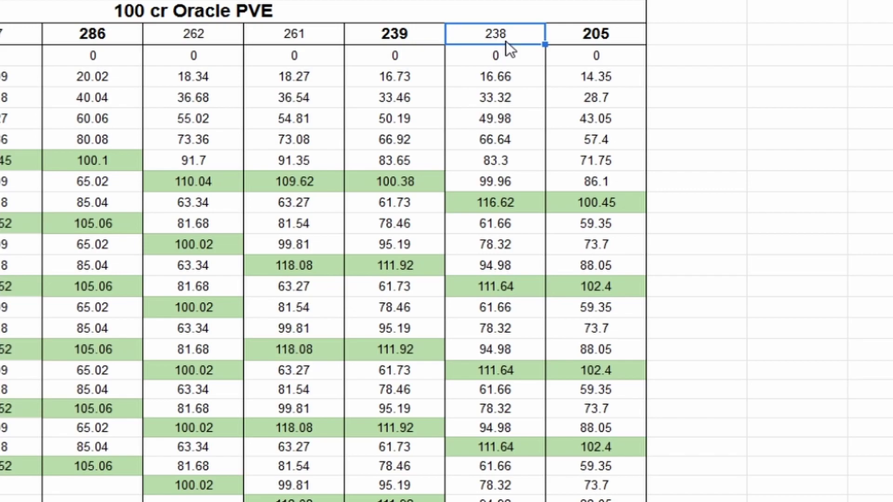
{"action": "type", "text": "230"}
{"action": "key", "text": "Return"}
{"action": "left_click", "coordinate": [504, 40]}
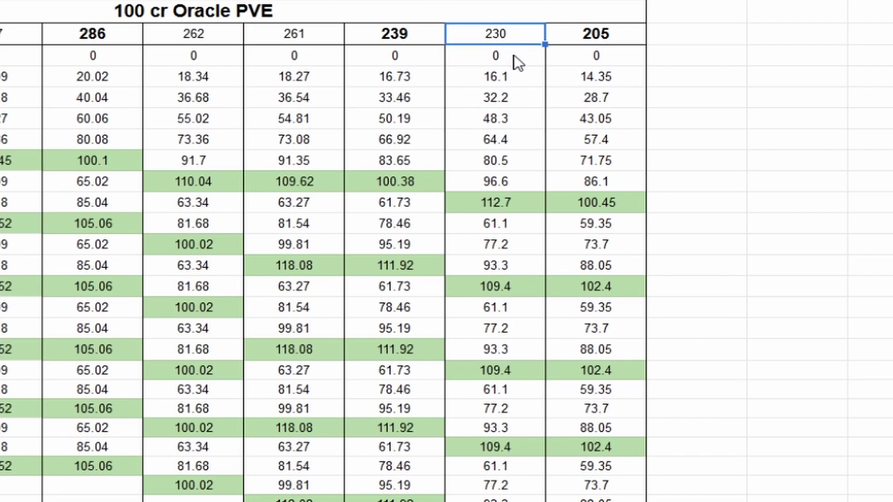
{"action": "type", "text": "225"}
{"action": "key", "text": "Return"}
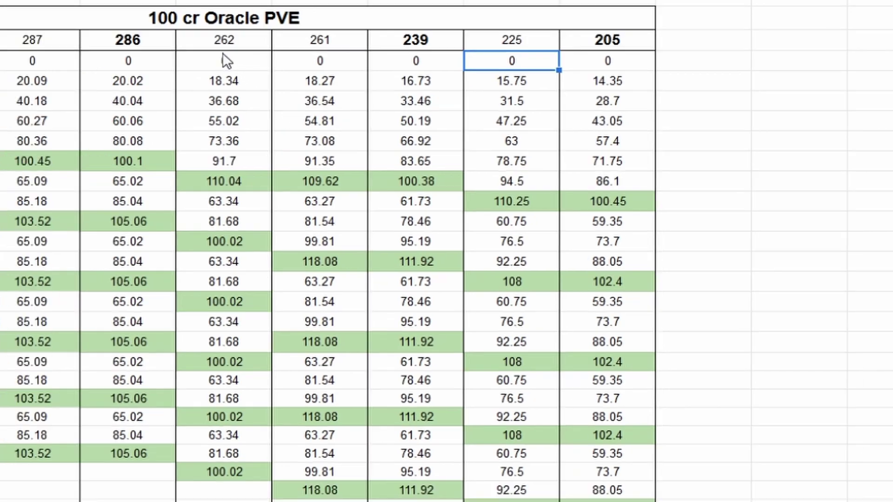
{"action": "left_click_drag", "start_coordinate": [194, 34], "coordinate": [183, 501]}
Step: Give the whole 262 speed column a red outer border
{"action": "left_click_drag", "start_coordinate": [524, 357], "coordinate": [521, 369]}
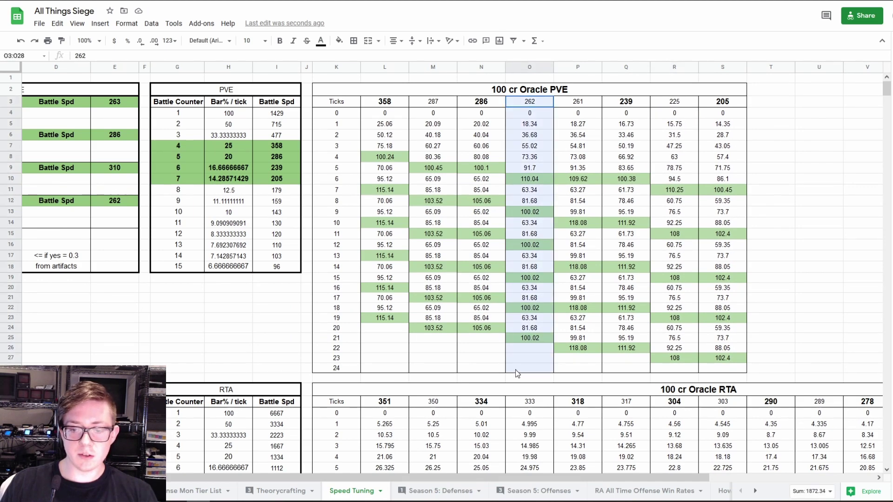
{"action": "left_click", "coordinate": [356, 43]}
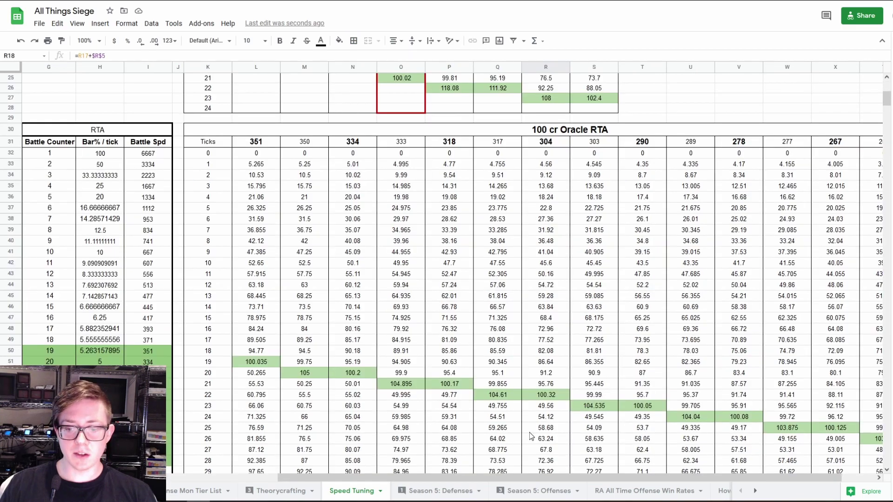
{"action": "scroll", "coordinate": [568, 474], "scroll_direction": "right", "scroll_amount": 2}
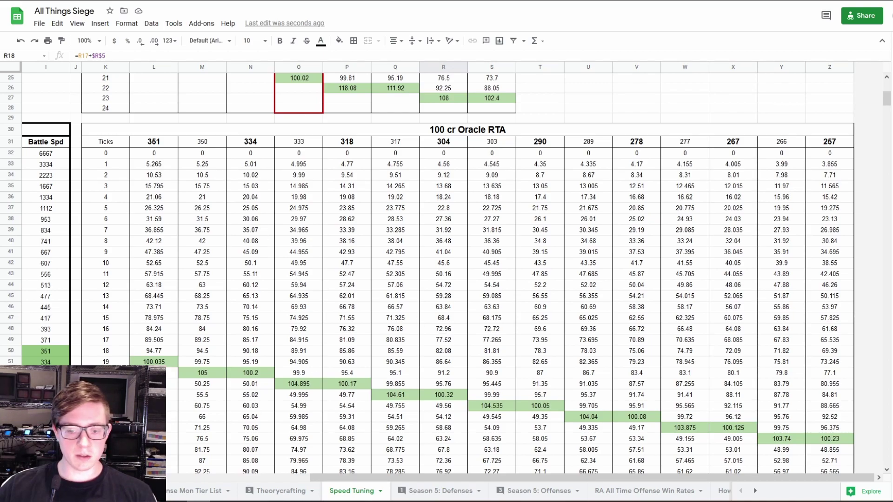
{"action": "left_click_drag", "start_coordinate": [519, 480], "coordinate": [423, 477]}
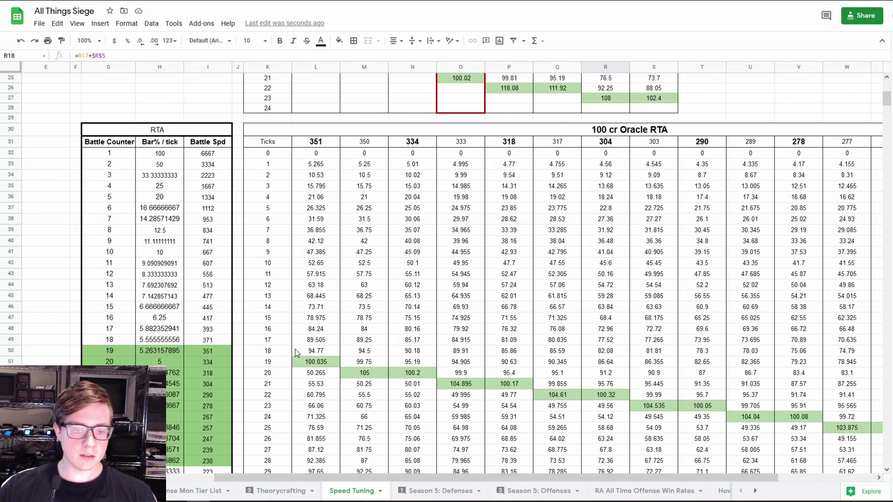
Step: Inspect the RTA battle speed formulas and a turn-progress formula in the 334 column
{"action": "scroll", "coordinate": [294, 349], "scroll_direction": "up", "scroll_amount": 5}
{"action": "scroll", "coordinate": [299, 353], "scroll_direction": "down", "scroll_amount": 12}
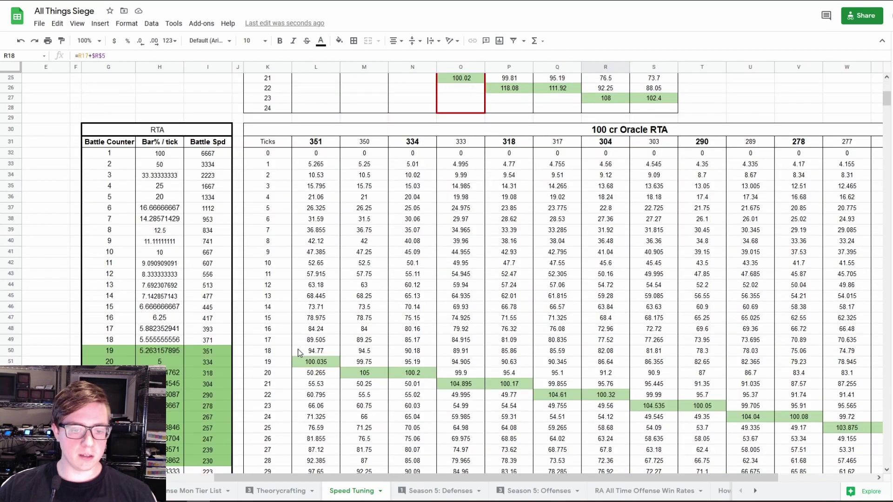
{"action": "left_click", "coordinate": [208, 222]}
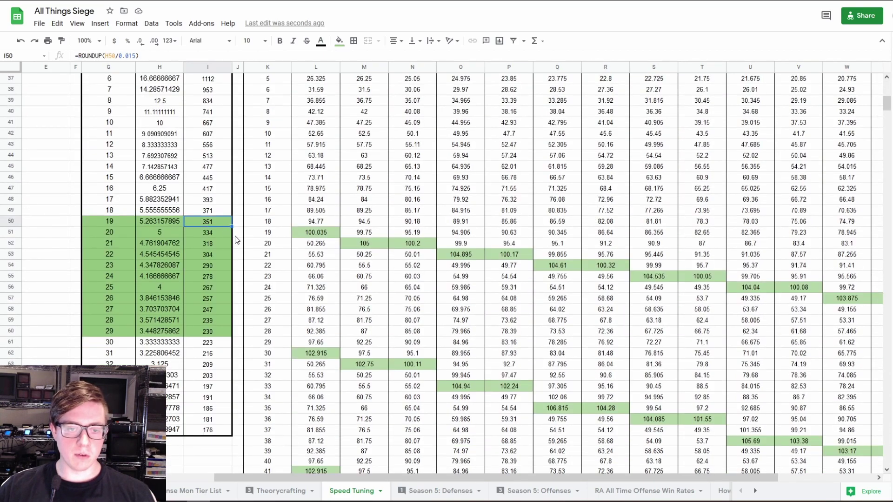
{"action": "left_click", "coordinate": [217, 237]}
{"action": "key", "text": "Down"}
{"action": "key", "text": "Down"}
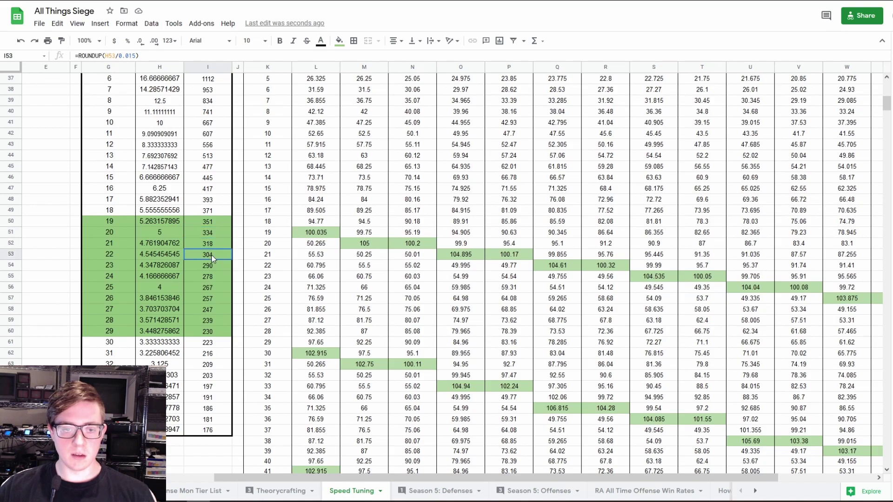
{"action": "left_click", "coordinate": [400, 354]}
Step: Review the RTA table's speed headers from 351 down to 257
{"action": "scroll", "coordinate": [400, 355], "scroll_direction": "up", "scroll_amount": 4}
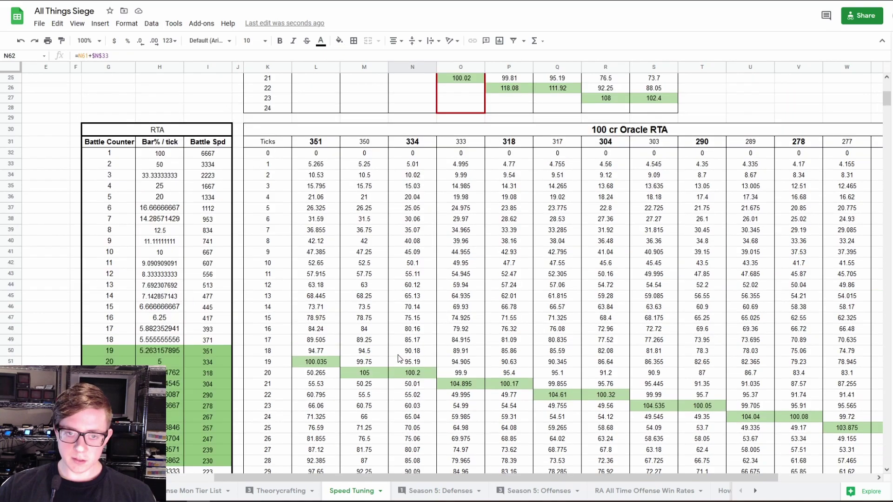
{"action": "left_click_drag", "start_coordinate": [497, 478], "coordinate": [579, 479]}
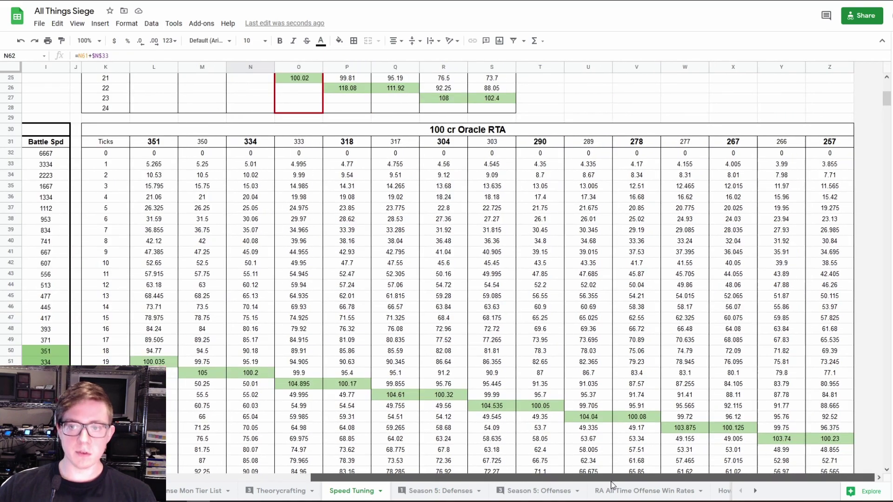
{"action": "left_click", "coordinate": [154, 141]}
{"action": "left_click", "coordinate": [849, 145]}
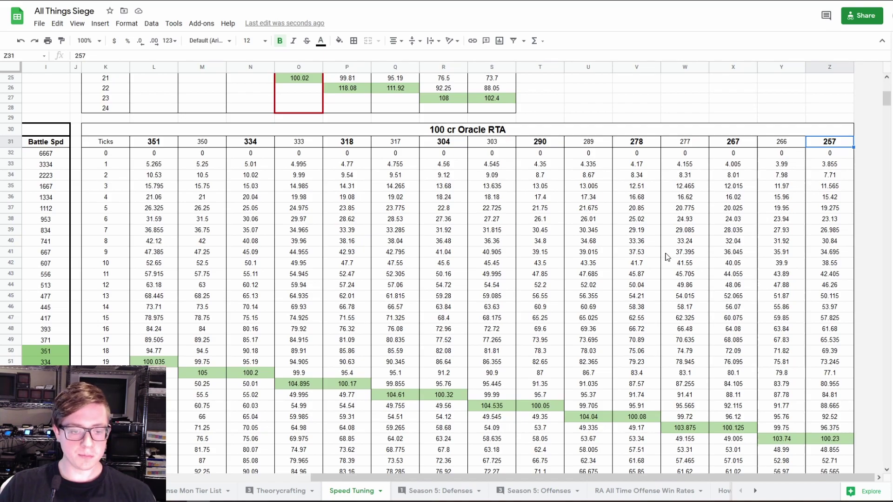
{"action": "scroll", "coordinate": [666, 256], "scroll_direction": "up", "scroll_amount": 2}
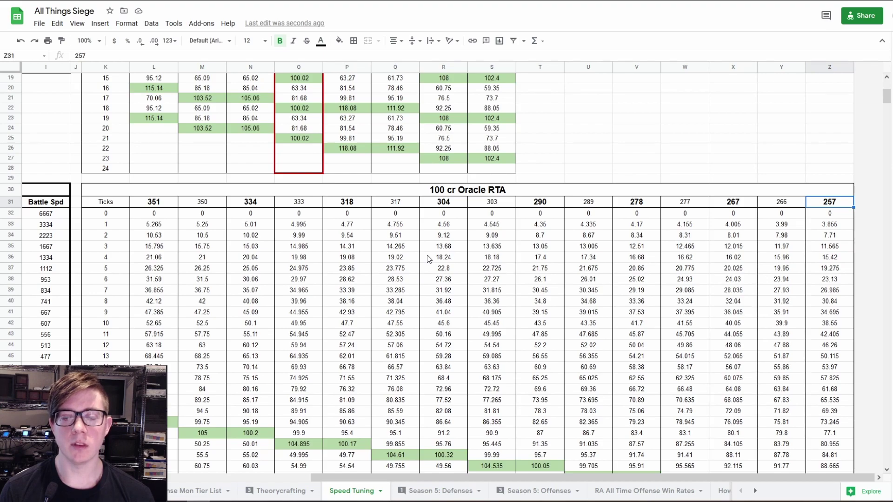
{"action": "scroll", "coordinate": [429, 259], "scroll_direction": "down", "scroll_amount": 2}
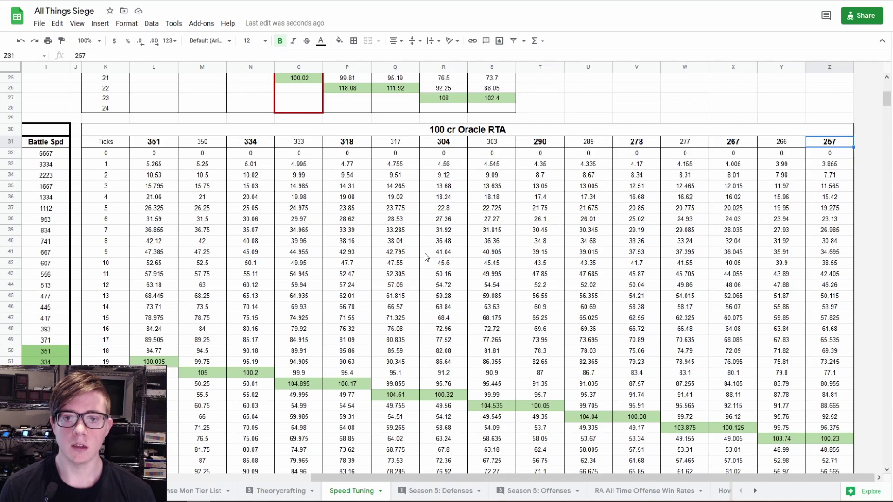
Step: Test 291 in the 303 RTA speed header, then change it back to 303
{"action": "scroll", "coordinate": [437, 265], "scroll_direction": "down", "scroll_amount": 2}
{"action": "left_click", "coordinate": [491, 78]}
{"action": "type", "text": "29"}
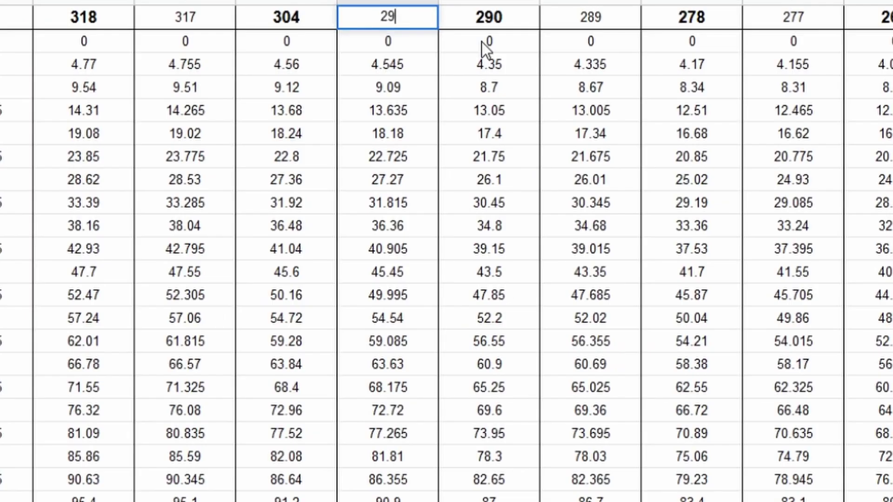
{"action": "type", "text": "1"}
{"action": "key", "text": "Return"}
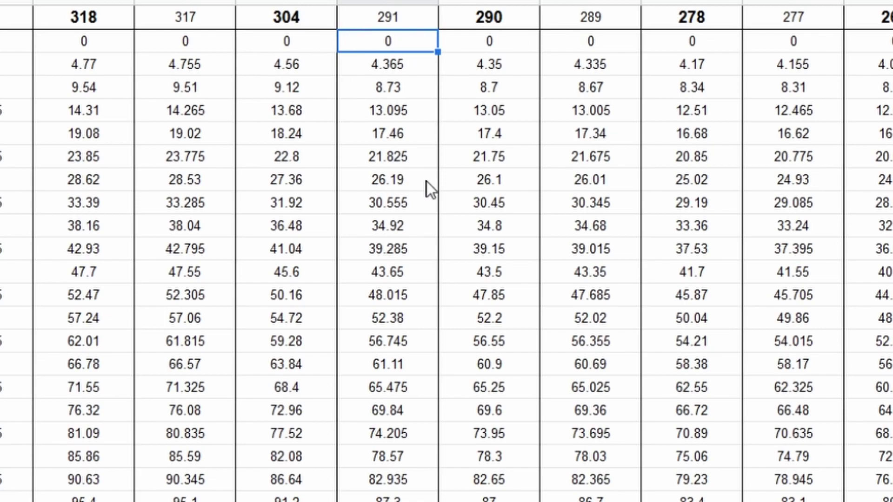
{"action": "scroll", "coordinate": [426, 181], "scroll_direction": "down", "scroll_amount": 2}
{"action": "scroll", "coordinate": [388, 488], "scroll_direction": "down", "scroll_amount": 2}
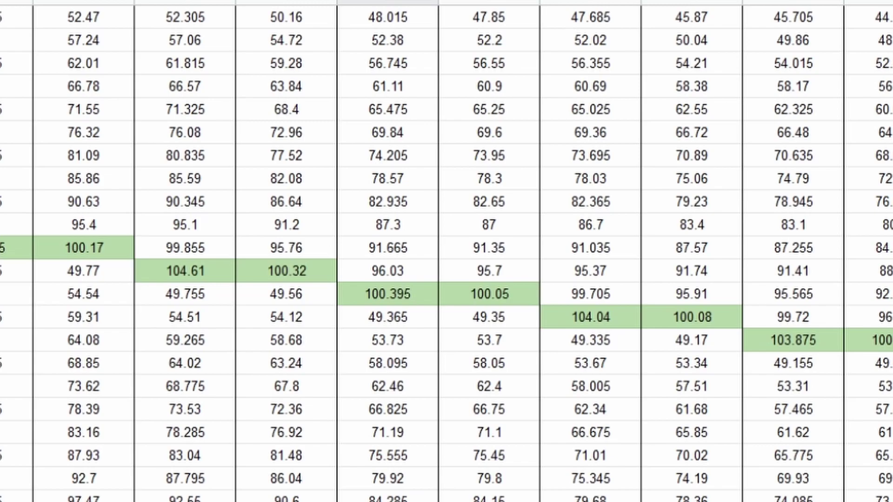
{"action": "scroll", "coordinate": [400, 273], "scroll_direction": "up", "scroll_amount": 7}
{"action": "scroll", "coordinate": [407, 418], "scroll_direction": "down", "scroll_amount": 4}
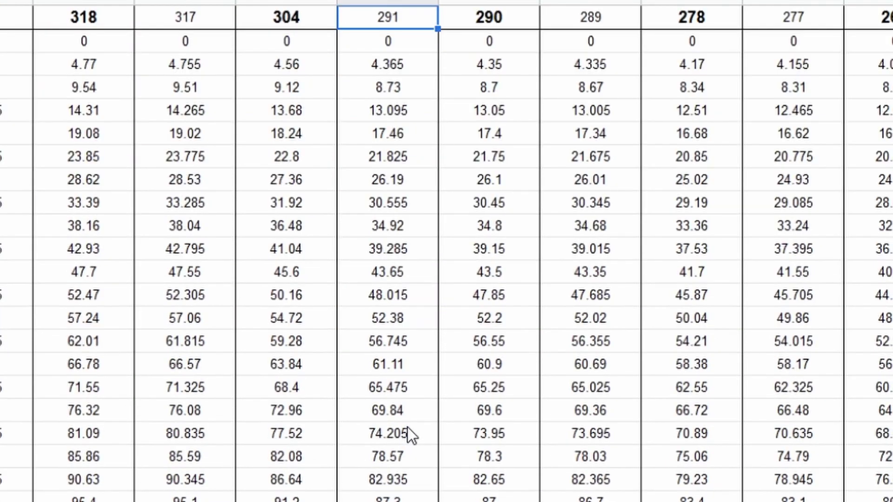
{"action": "scroll", "coordinate": [408, 426], "scroll_direction": "down", "scroll_amount": 2}
{"action": "type", "text": "303"}
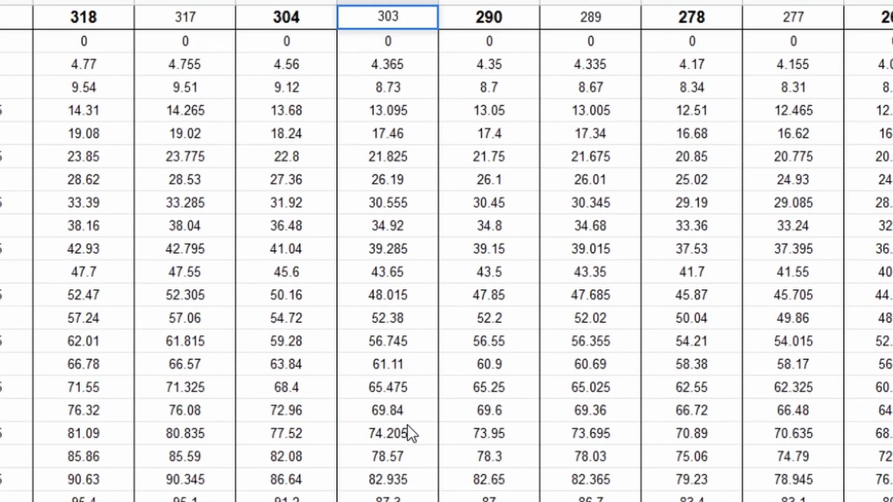
{"action": "key", "text": "Return"}
Step: Change the in-between speed header from 305 to 317 and check its tick just past 100
{"action": "scroll", "coordinate": [414, 347], "scroll_direction": "down", "scroll_amount": 4}
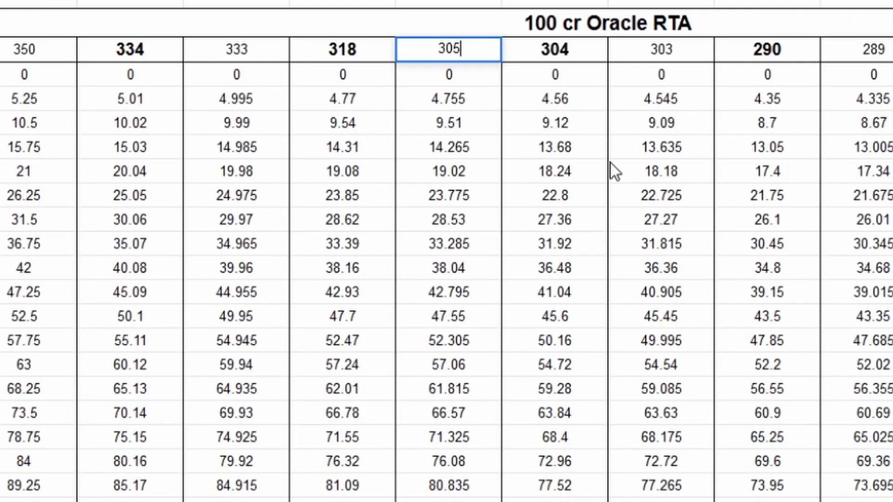
{"action": "key", "text": "Return"}
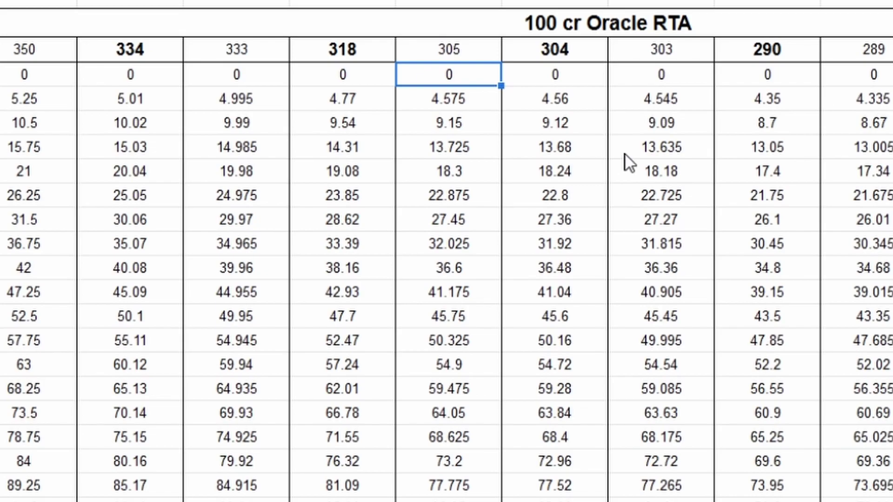
{"action": "scroll", "coordinate": [596, 173], "scroll_direction": "down", "scroll_amount": 7}
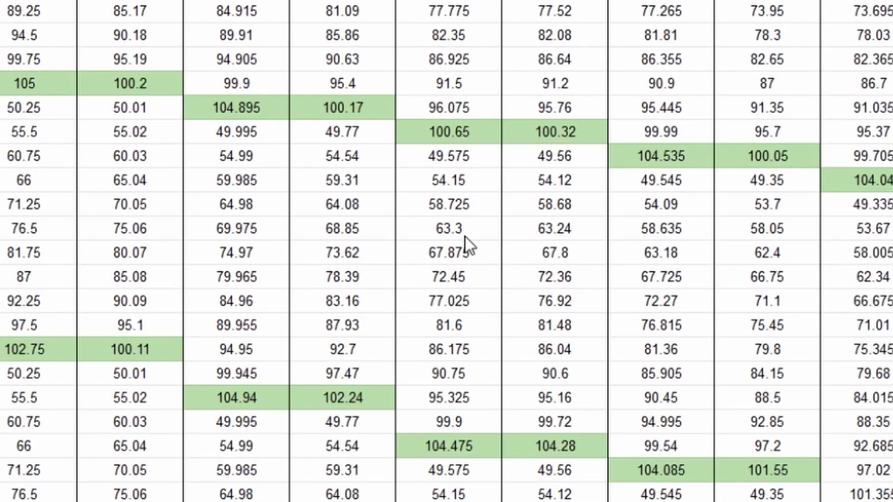
{"action": "scroll", "coordinate": [465, 237], "scroll_direction": "up", "scroll_amount": 6}
{"action": "scroll", "coordinate": [490, 277], "scroll_direction": "down", "scroll_amount": 3}
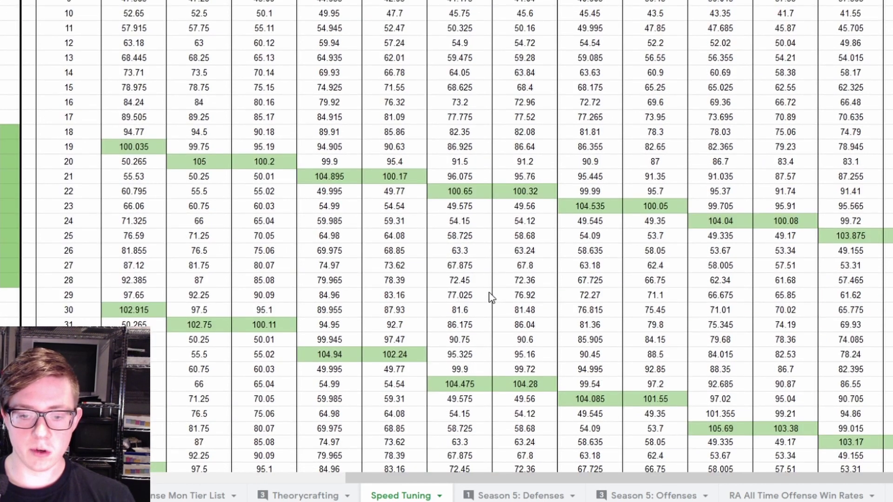
{"action": "scroll", "coordinate": [491, 296], "scroll_direction": "up", "scroll_amount": 4}
{"action": "left_click", "coordinate": [476, 31]}
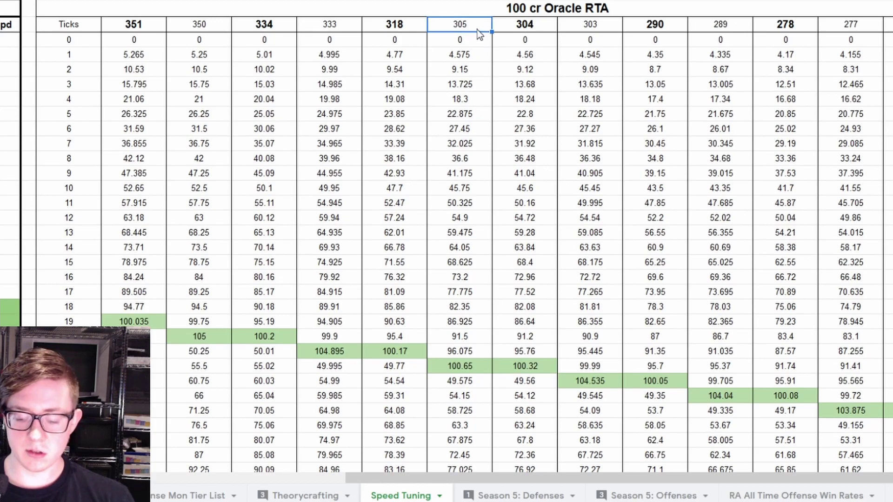
{"action": "type", "text": "317"}
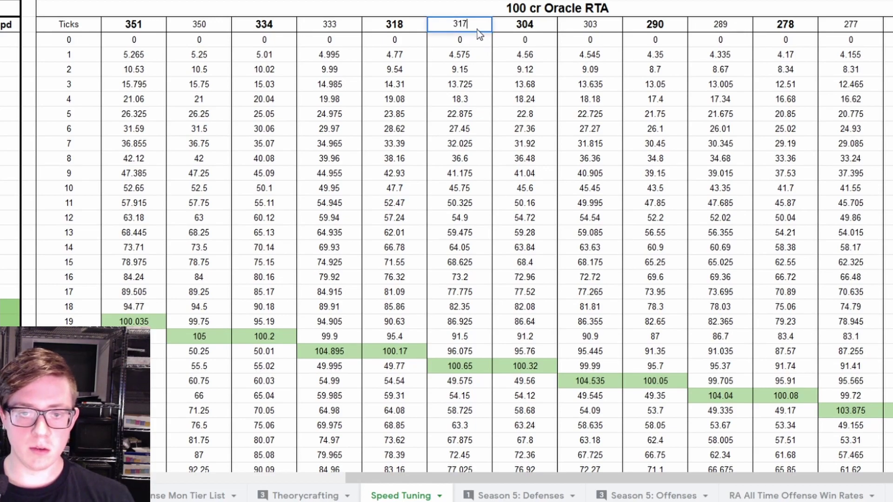
{"action": "key", "text": "Return"}
{"action": "scroll", "coordinate": [478, 30], "scroll_direction": "down", "scroll_amount": 4}
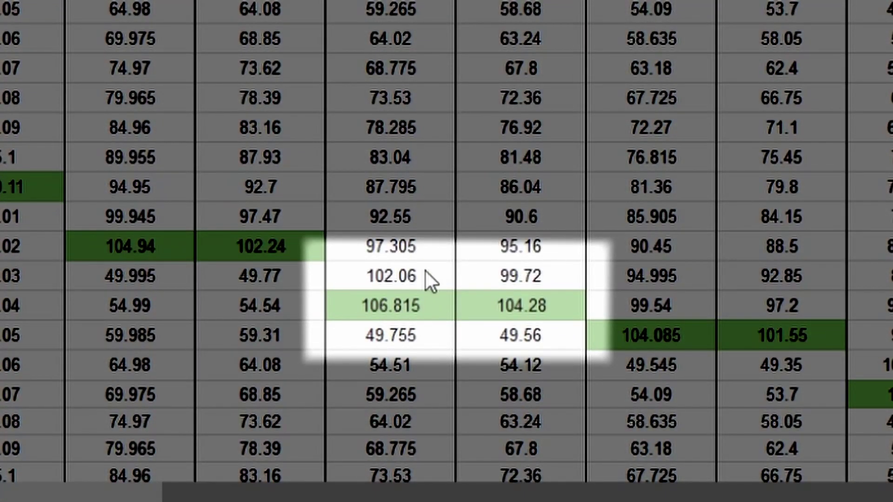
{"action": "left_click", "coordinate": [394, 284]}
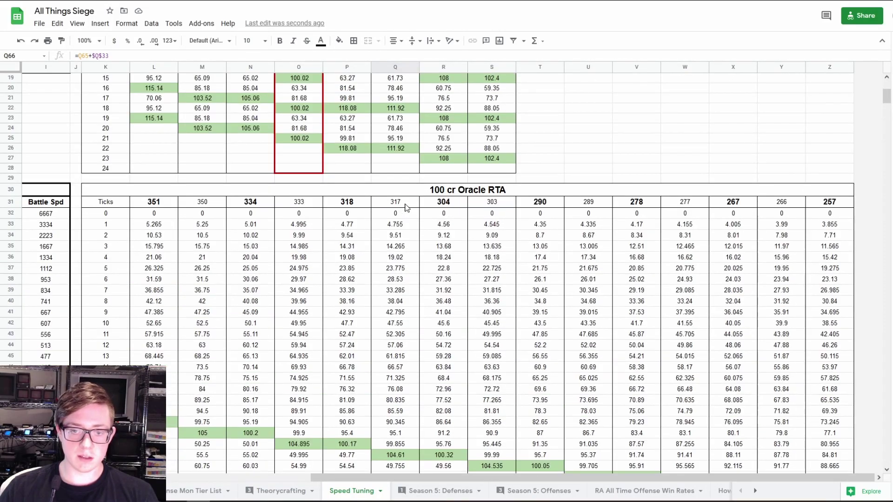
Step: Retype the header as 312, then 306, and compare with the 304 column's ticks
{"action": "left_click", "coordinate": [395, 203]}
{"action": "scroll", "coordinate": [425, 246], "scroll_direction": "down", "scroll_amount": 4}
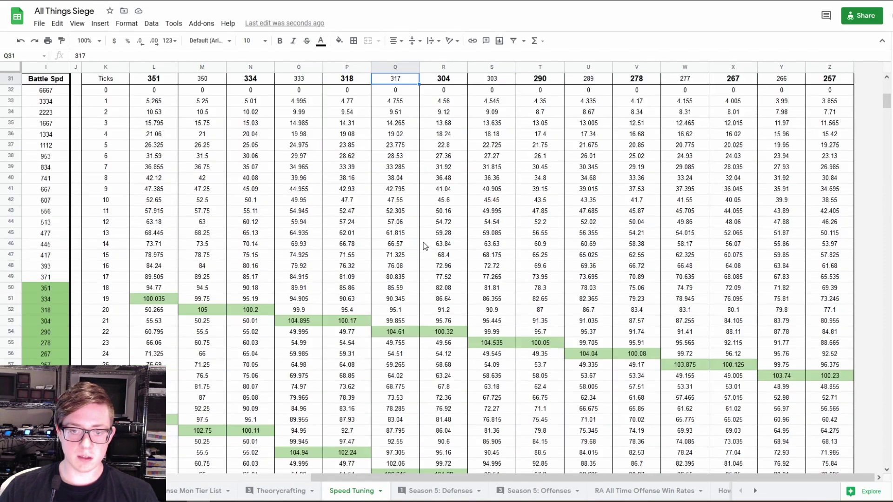
{"action": "scroll", "coordinate": [425, 246], "scroll_direction": "down", "scroll_amount": 3}
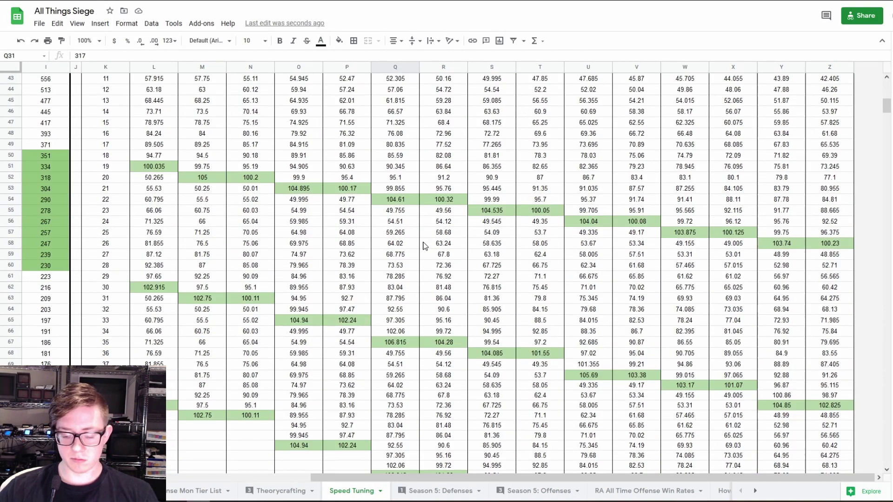
{"action": "type", "text": "312"}
{"action": "key", "text": "Return"}
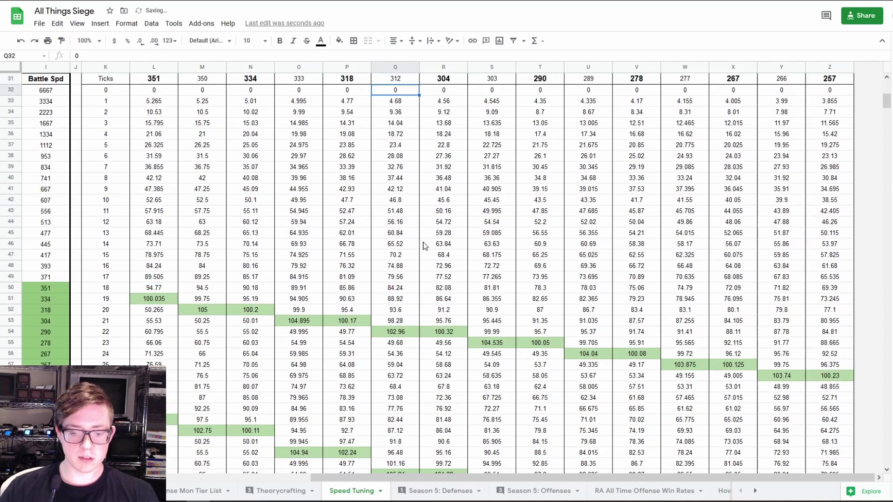
{"action": "scroll", "coordinate": [415, 252], "scroll_direction": "down", "scroll_amount": 2}
{"action": "key", "text": "Up"}
{"action": "type", "text": "306"}
{"action": "key", "text": "Return"}
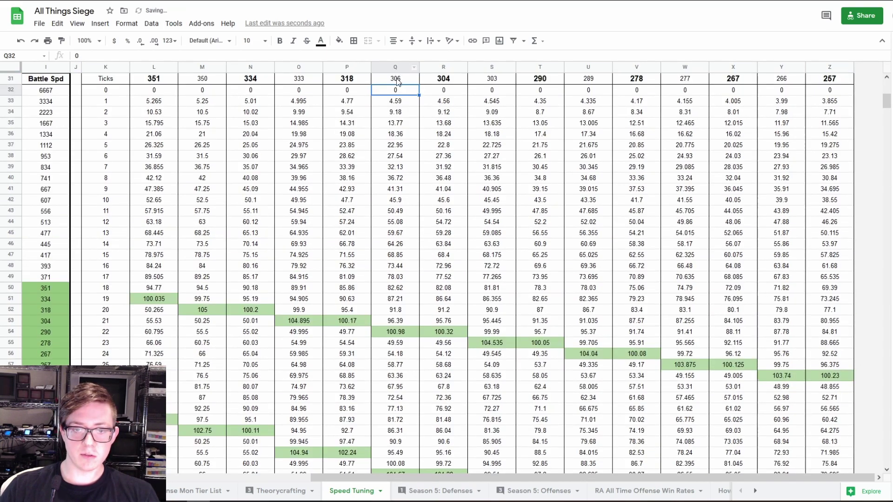
{"action": "key", "text": "Up"}
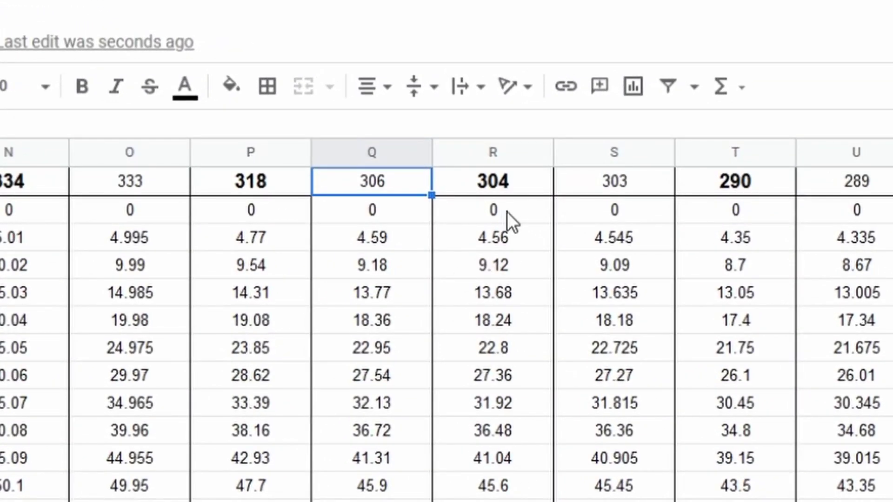
{"action": "left_click", "coordinate": [507, 186]}
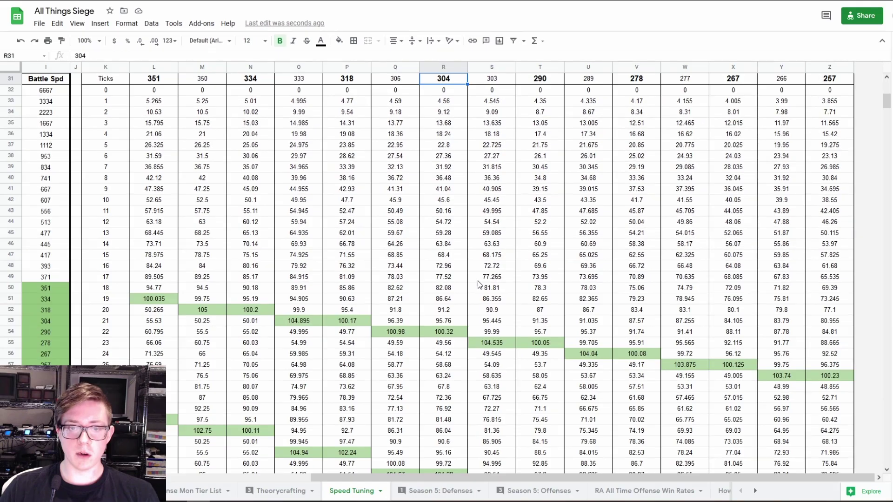
{"action": "scroll", "coordinate": [479, 285], "scroll_direction": "down", "scroll_amount": 5}
{"action": "left_click", "coordinate": [402, 422]}
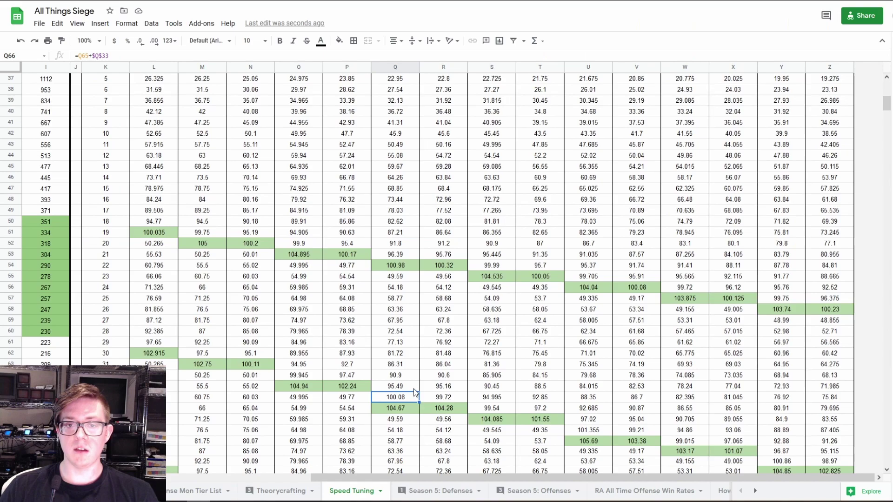
{"action": "scroll", "coordinate": [456, 80], "scroll_direction": "up", "scroll_amount": 2}
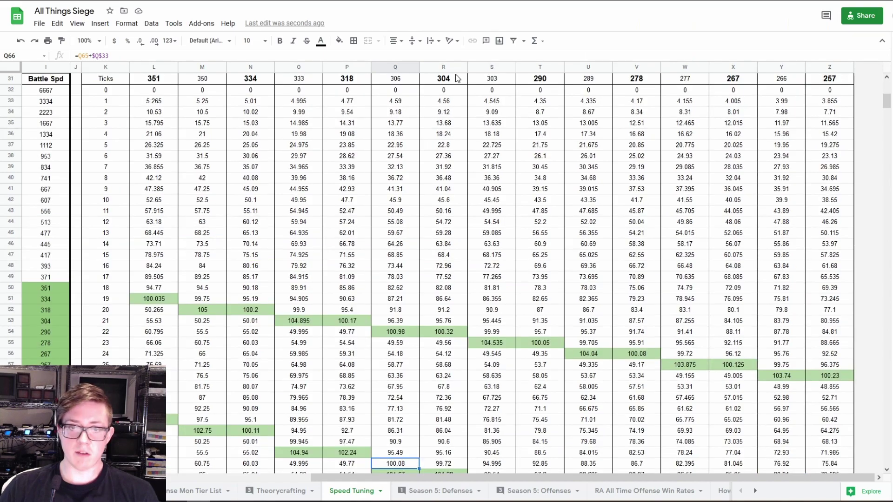
{"action": "scroll", "coordinate": [497, 320], "scroll_direction": "down", "scroll_amount": 2}
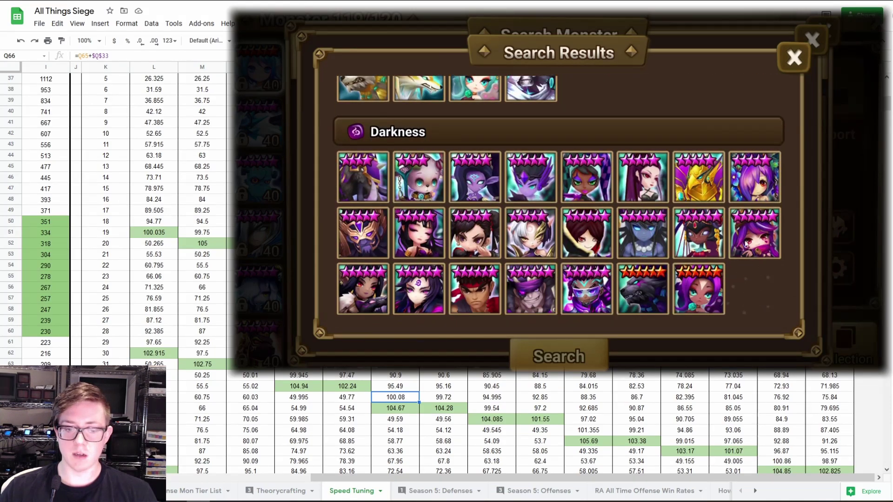
{"action": "scroll", "coordinate": [568, 147], "scroll_direction": "up", "scroll_amount": 5}
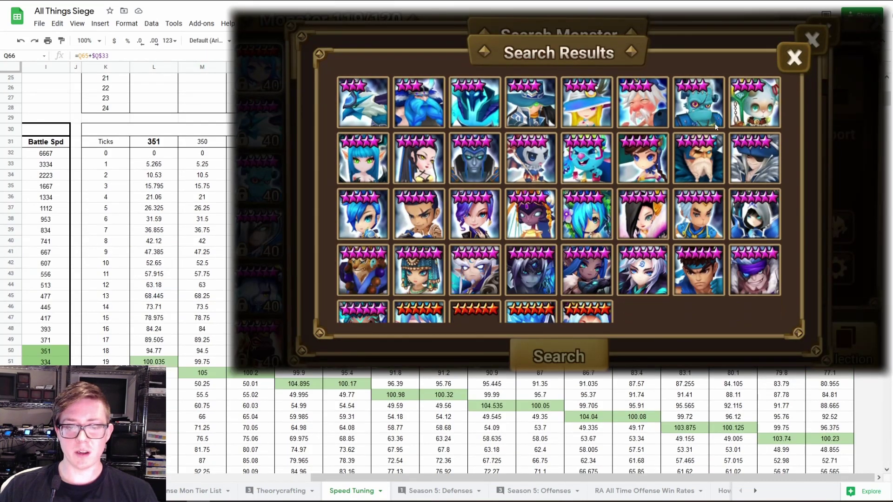
{"action": "mouse_move", "coordinate": [489, 479]}
{"action": "left_mouse_down"}
{"action": "mouse_move", "coordinate": [482, 480]}
{"action": "mouse_move", "coordinate": [490, 480]}
{"action": "left_mouse_up"}
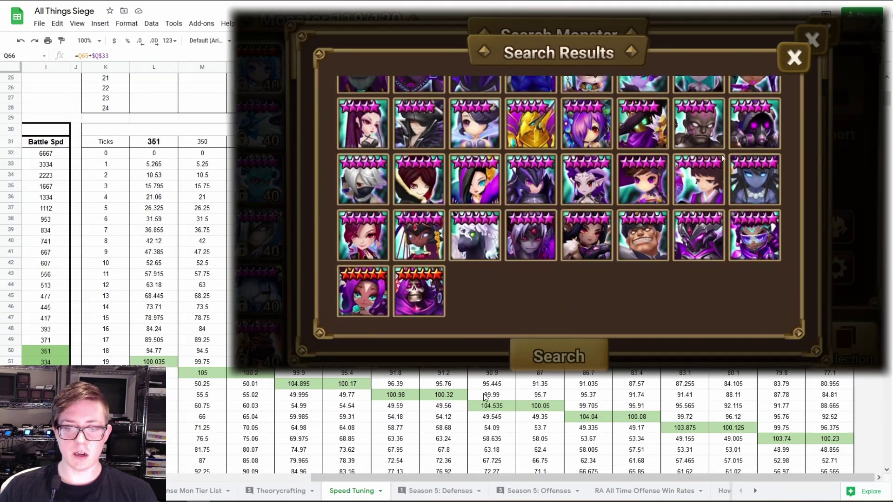
{"action": "scroll", "coordinate": [406, 201], "scroll_direction": "down", "scroll_amount": 2}
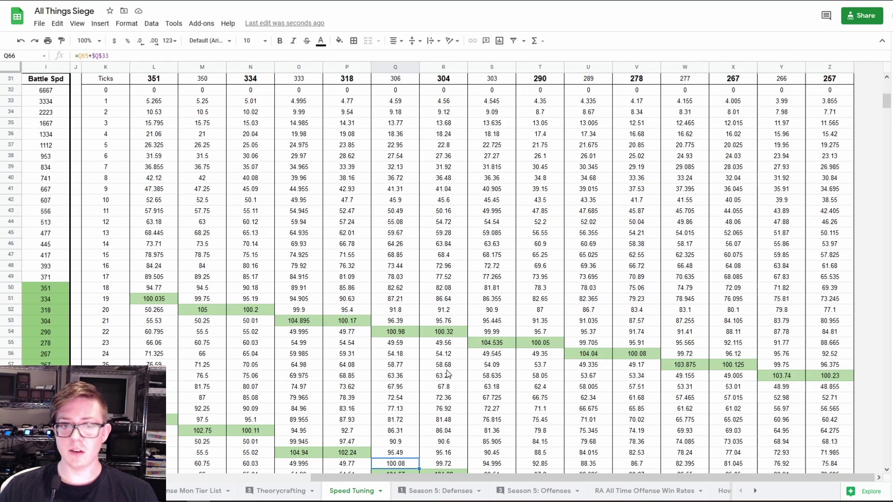
{"action": "scroll", "coordinate": [447, 373], "scroll_direction": "up", "scroll_amount": 2}
{"action": "scroll", "coordinate": [444, 368], "scroll_direction": "down", "scroll_amount": 2}
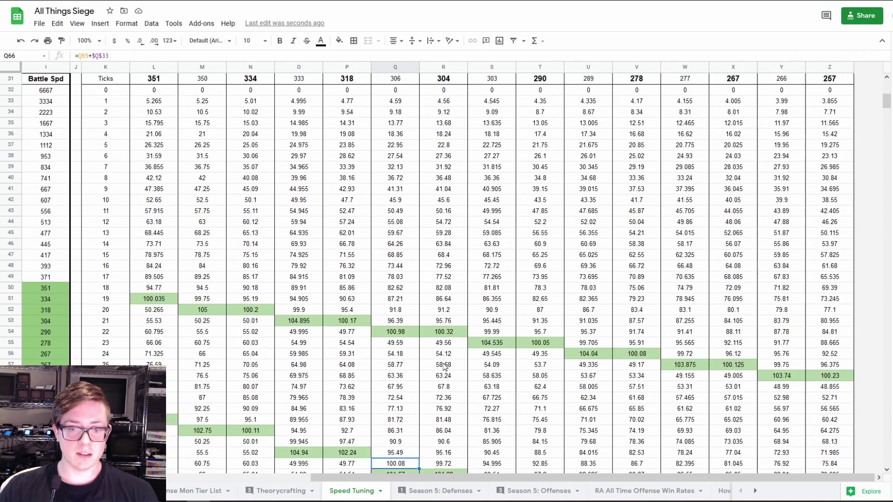
{"action": "left_click_drag", "start_coordinate": [888, 106], "coordinate": [885, 106]}
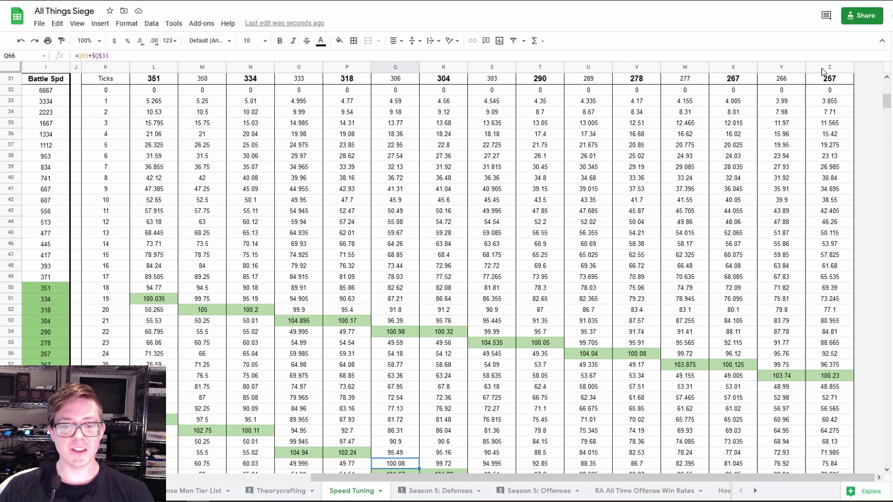
Step: Set the speed lead to 0 and the fourth rune speed to 147
{"action": "scroll", "coordinate": [673, 205], "scroll_direction": "up", "scroll_amount": 10}
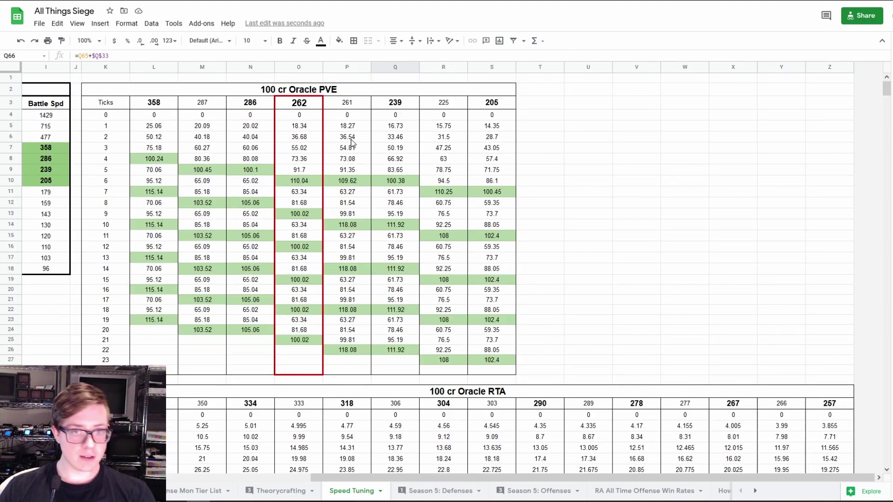
{"action": "left_click", "coordinate": [299, 106]}
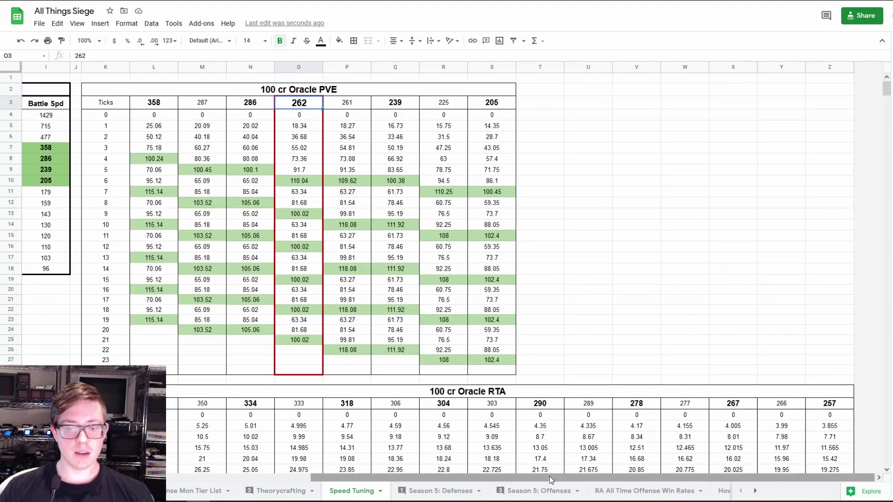
{"action": "left_click_drag", "start_coordinate": [527, 484], "coordinate": [168, 479]}
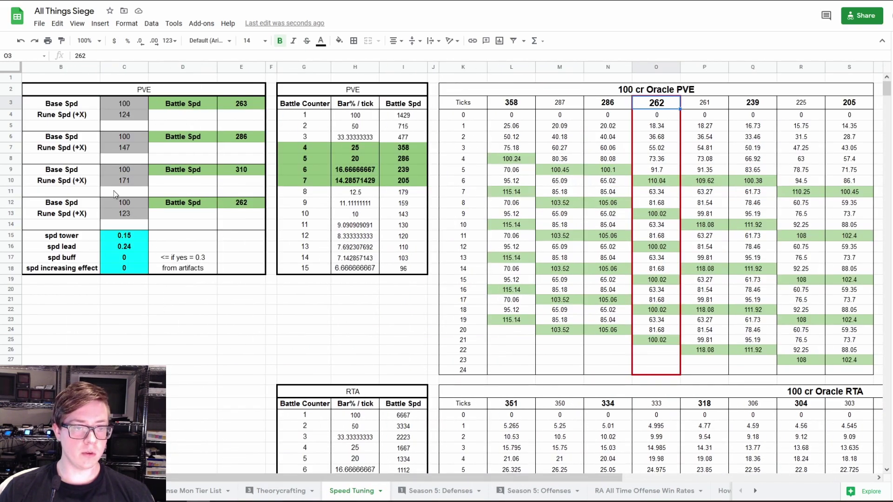
{"action": "left_click", "coordinate": [132, 251]}
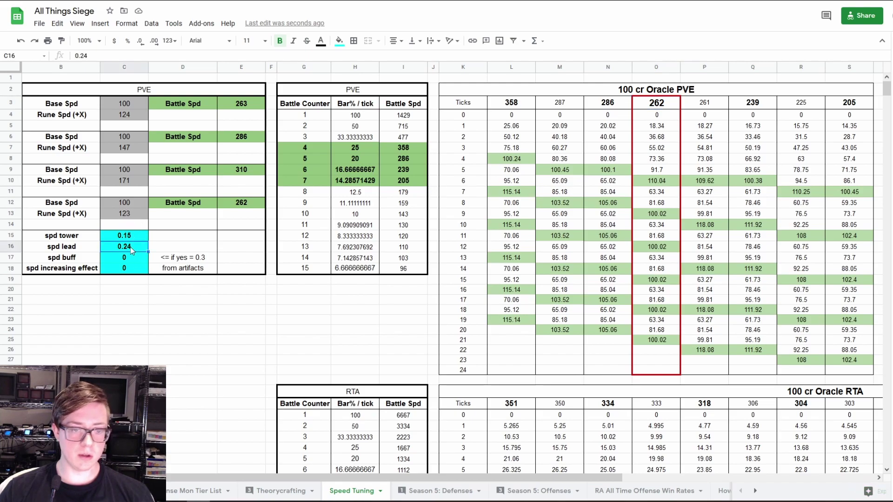
{"action": "type", "text": "0"}
{"action": "key", "text": "Return"}
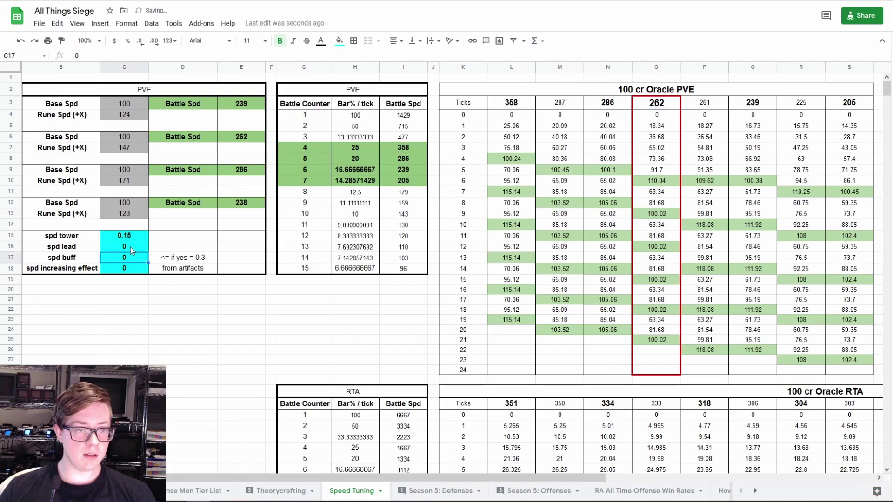
{"action": "left_click", "coordinate": [120, 214]}
{"action": "type", "text": "147"}
{"action": "key", "text": "Return"}
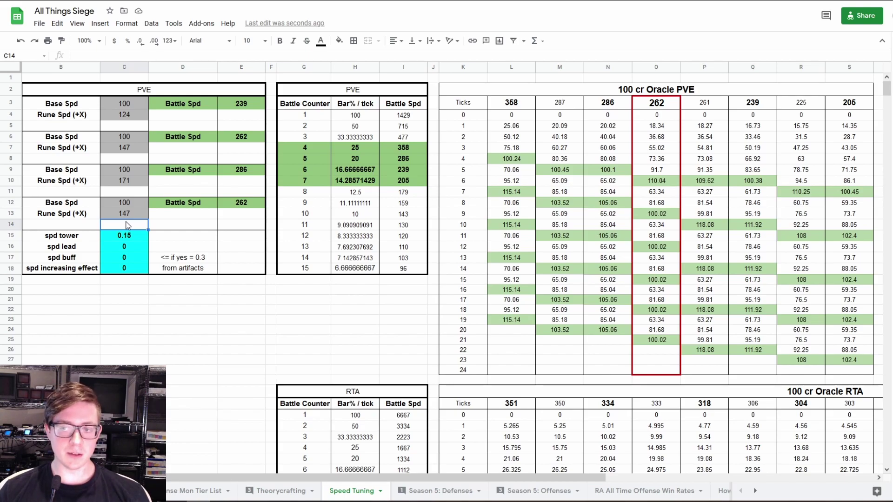
Step: Restore the 0.24 speed lead and try rune speed 123 before settling on 147
{"action": "left_click", "coordinate": [115, 247]}
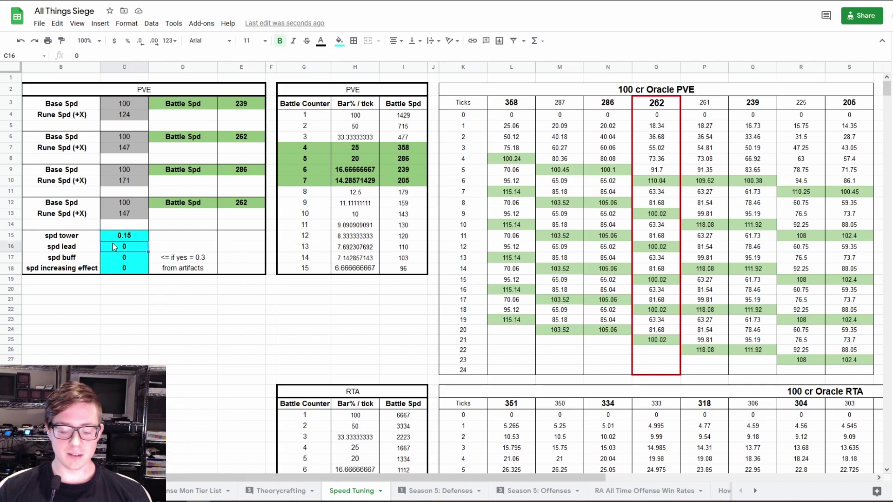
{"action": "type", "text": ".24"}
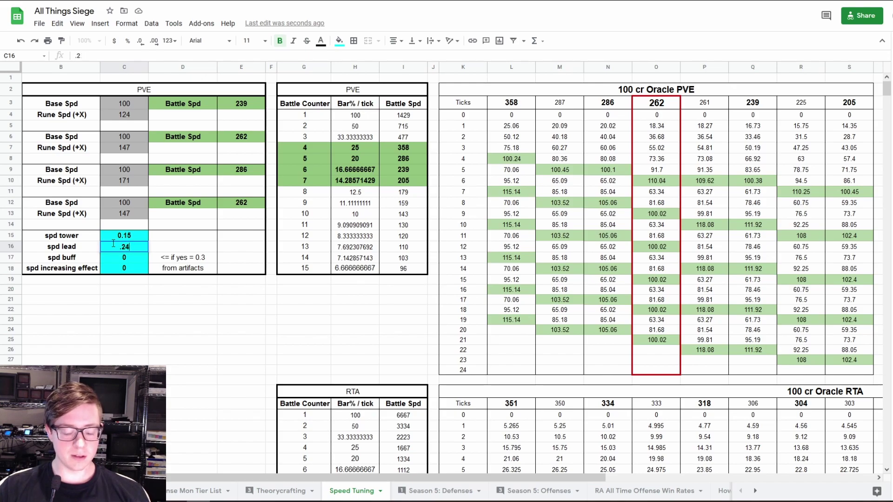
{"action": "key", "text": "Return"}
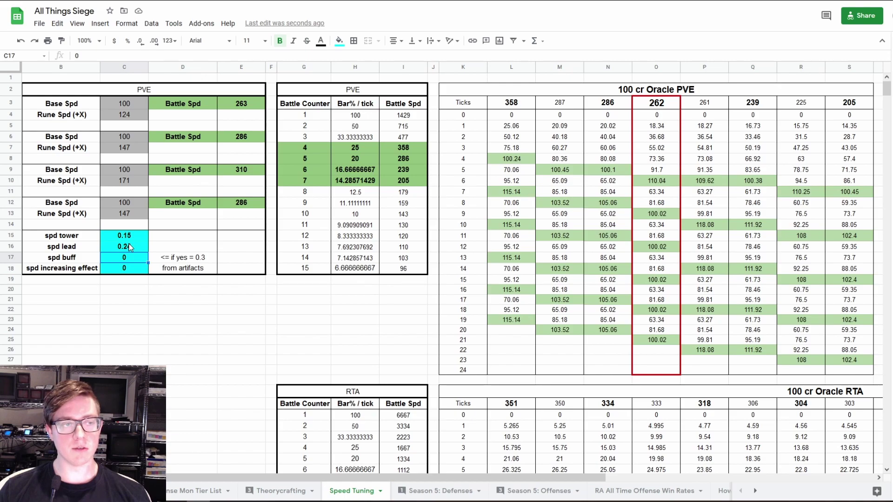
{"action": "left_click", "coordinate": [130, 216]}
{"action": "type", "text": "123"}
{"action": "key", "text": "Return"}
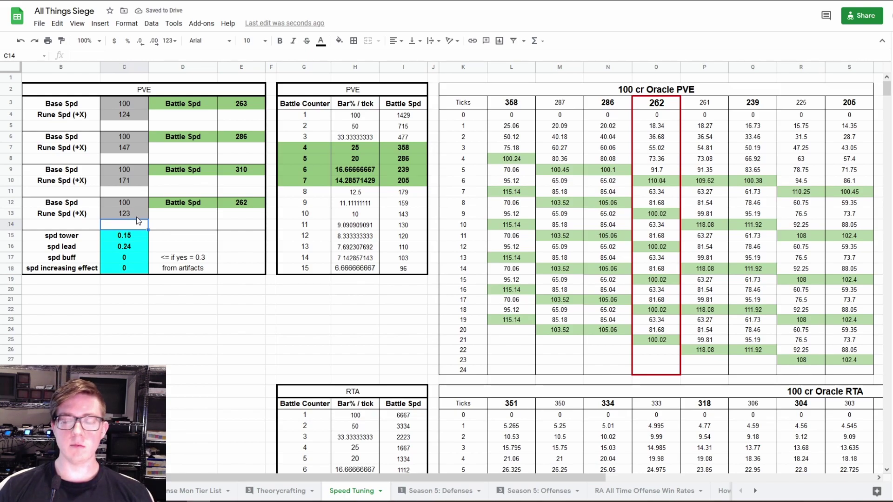
{"action": "key", "text": "Up"}
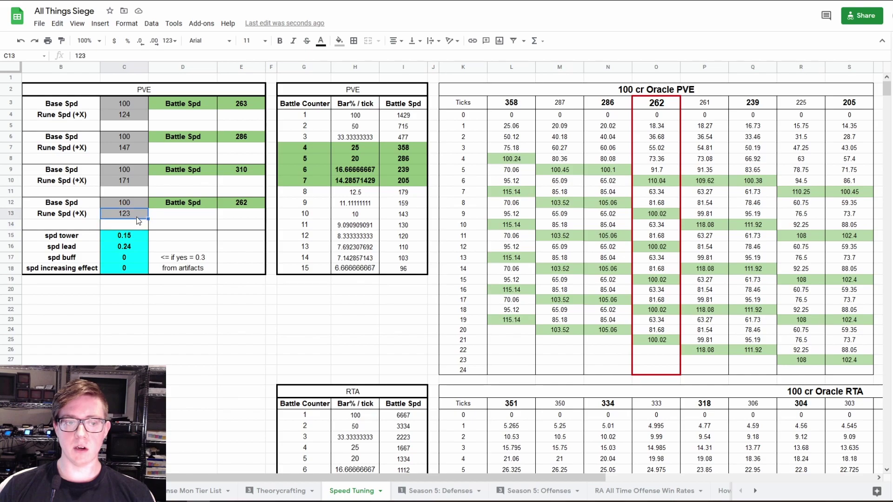
{"action": "type", "text": "147"}
{"action": "key", "text": "Return"}
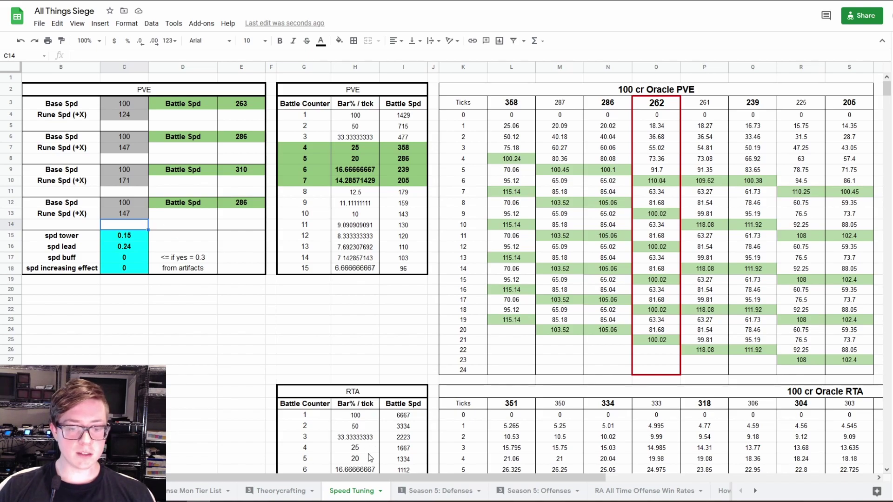
{"action": "left_click_drag", "start_coordinate": [372, 477], "coordinate": [396, 477]}
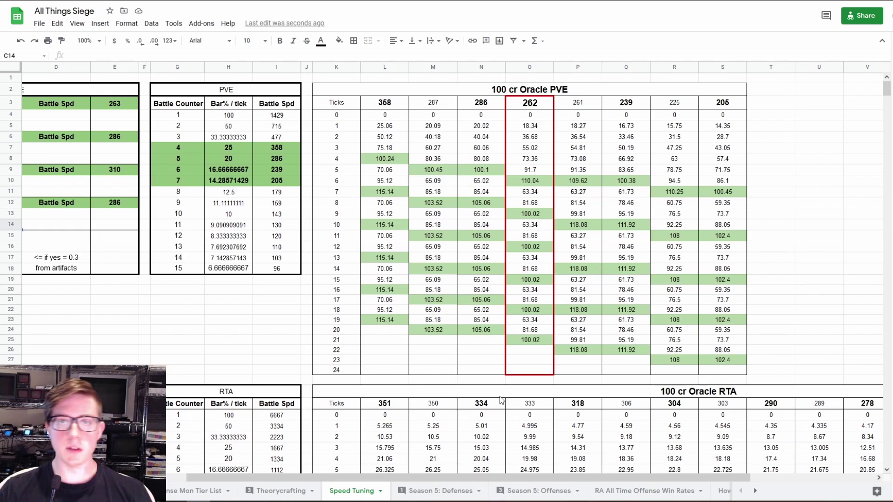